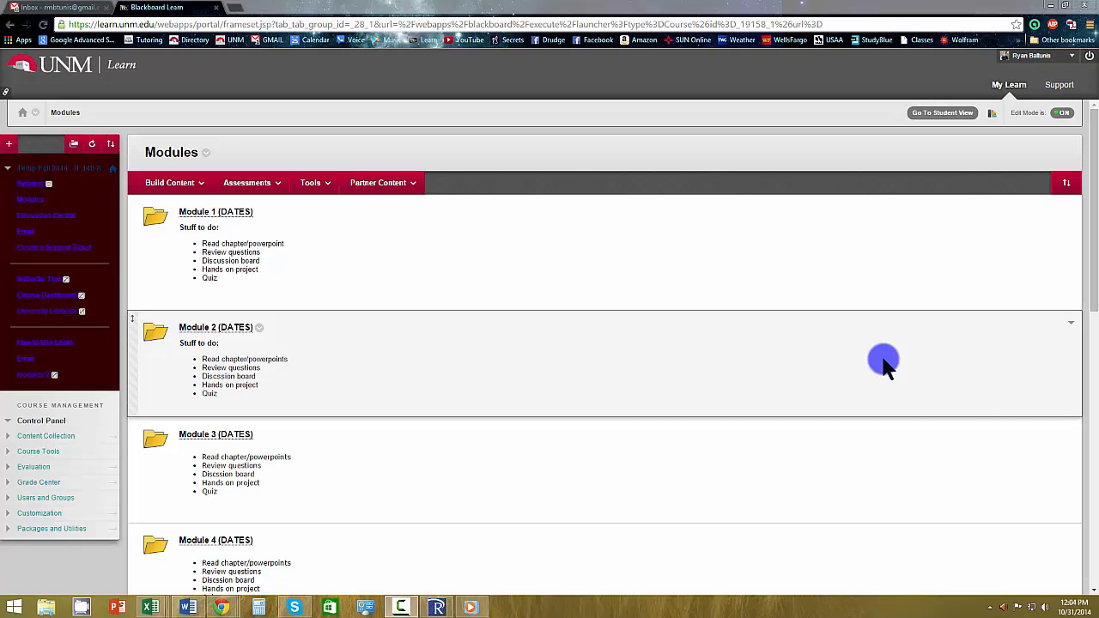
# Add a content area named Quizzes/Exams to the course menu and make it available to users.
pyautogui.click(9, 146)
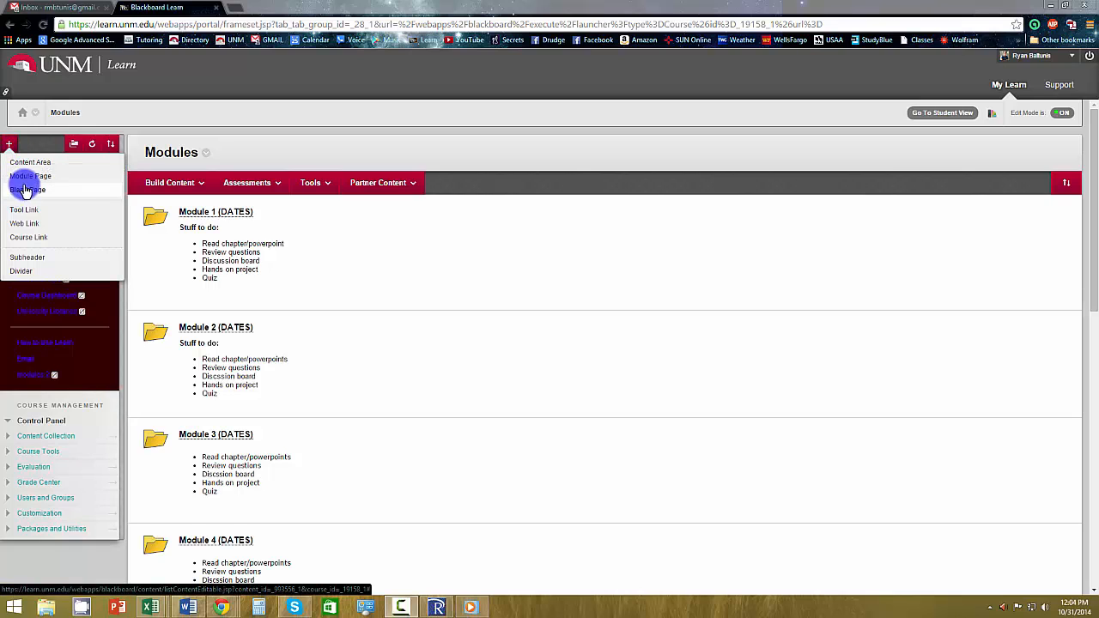
pyautogui.click(43, 164)
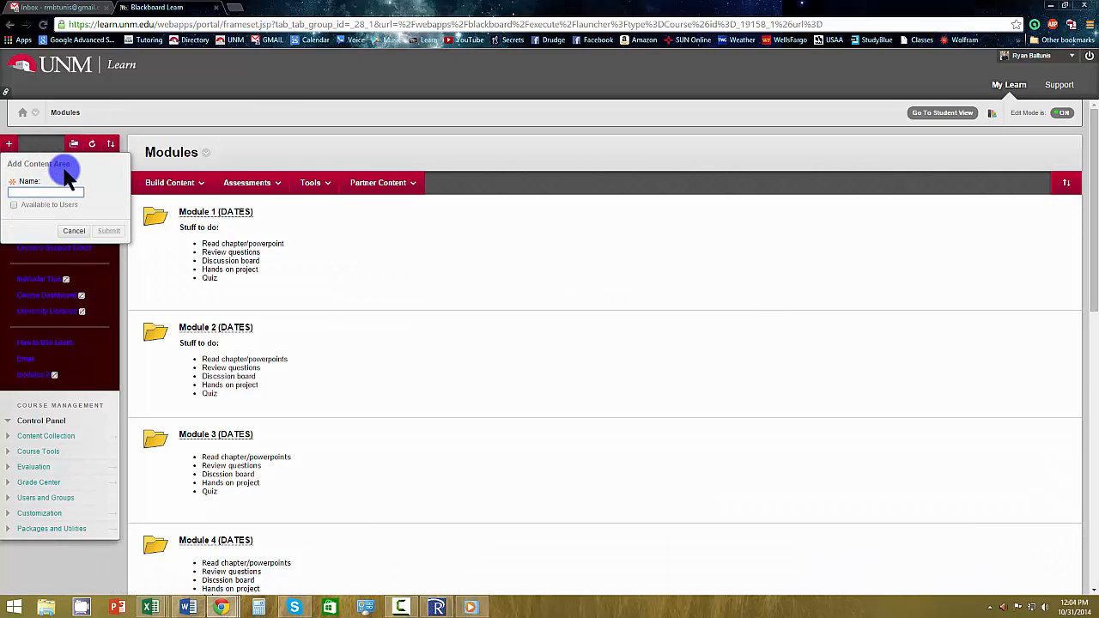
pyautogui.write('Quizzes/Exams')
pyautogui.click(15, 206)
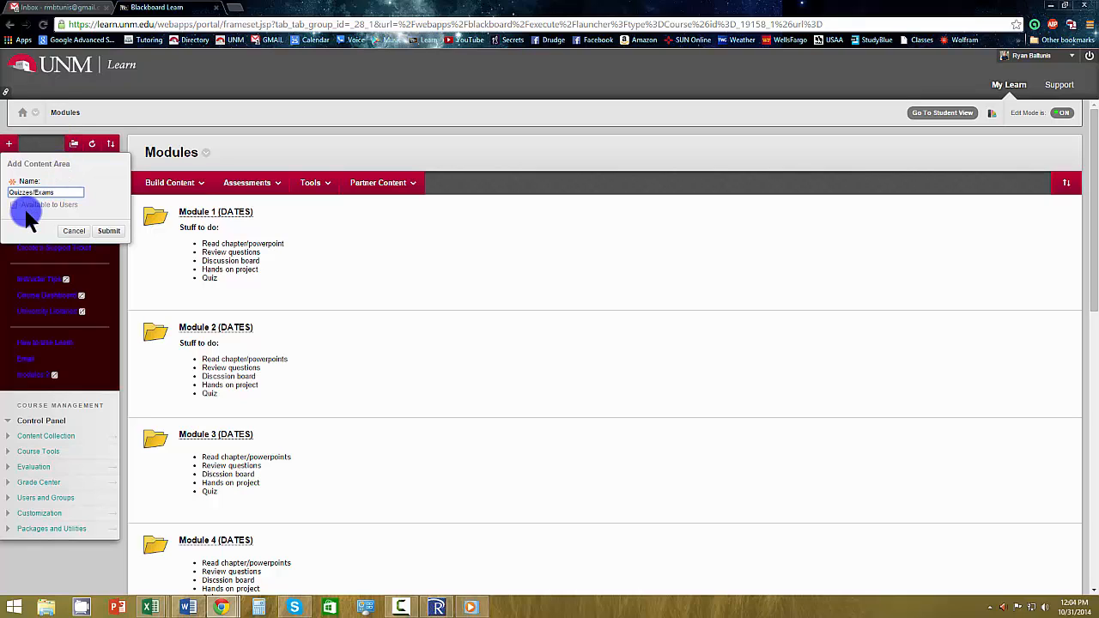
pyautogui.click(14, 205)
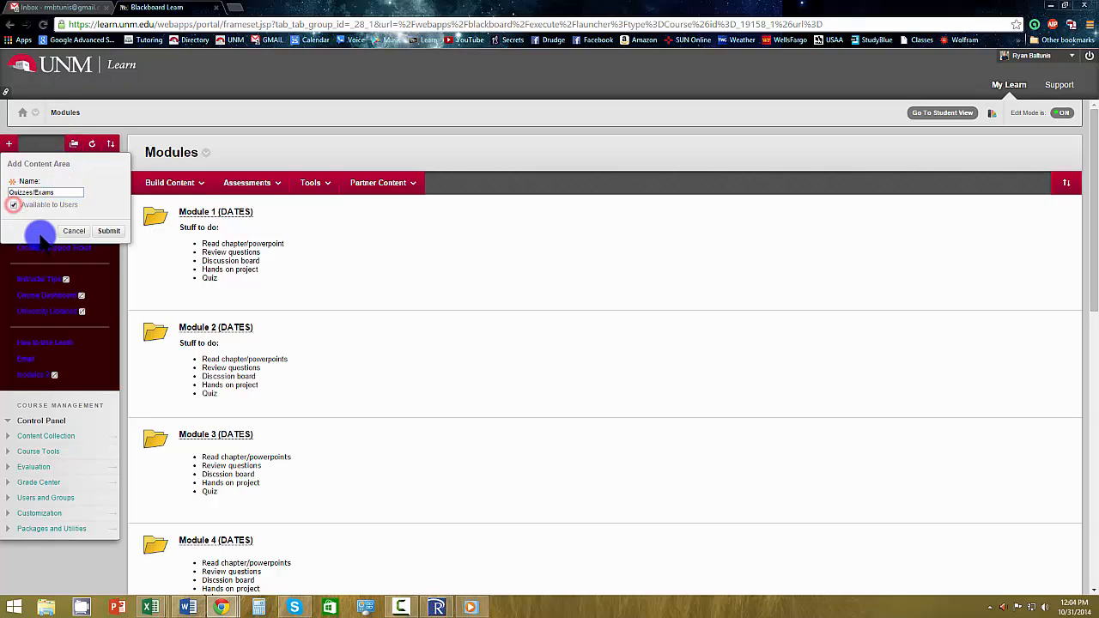
pyautogui.click(109, 231)
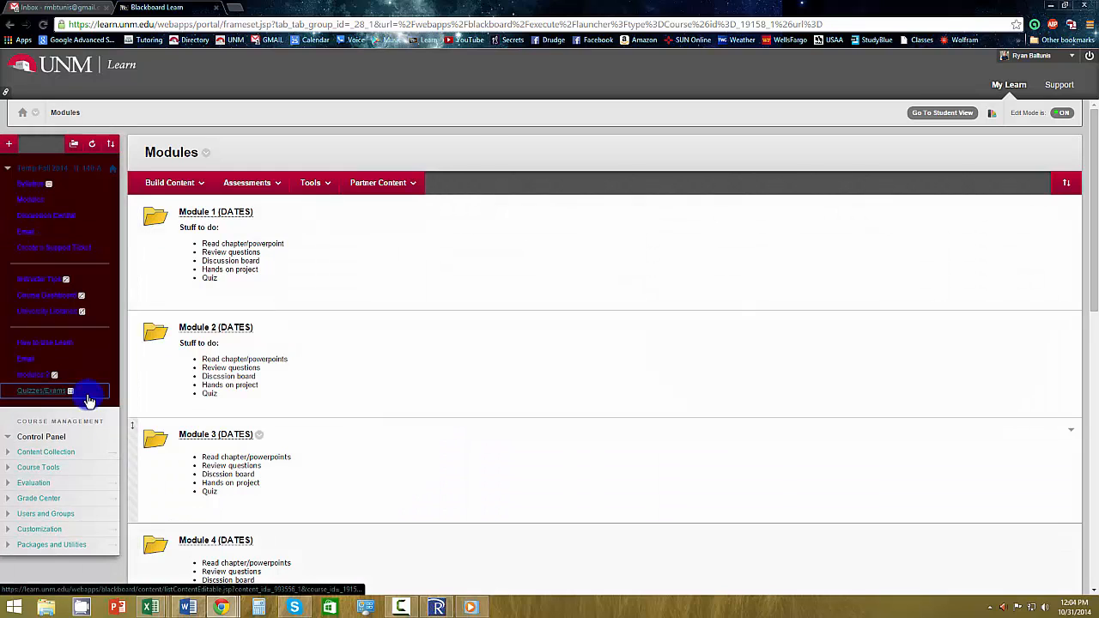
# Open the Quizzes/Exams content area and start creating a new test assessment in it.
pyautogui.click(41, 399)
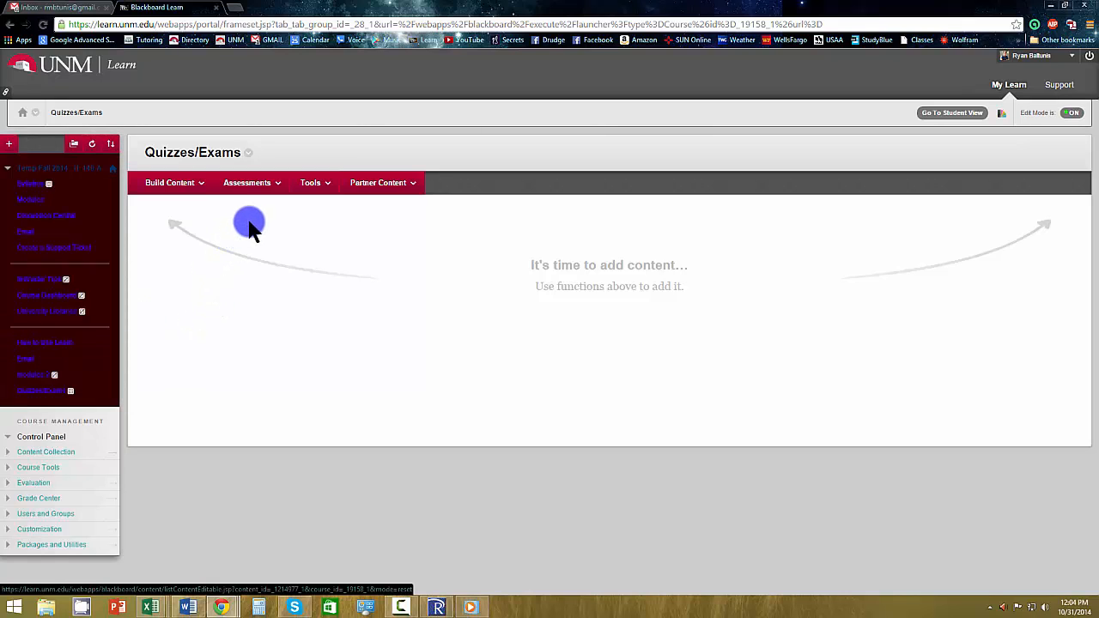
pyautogui.click(251, 186)
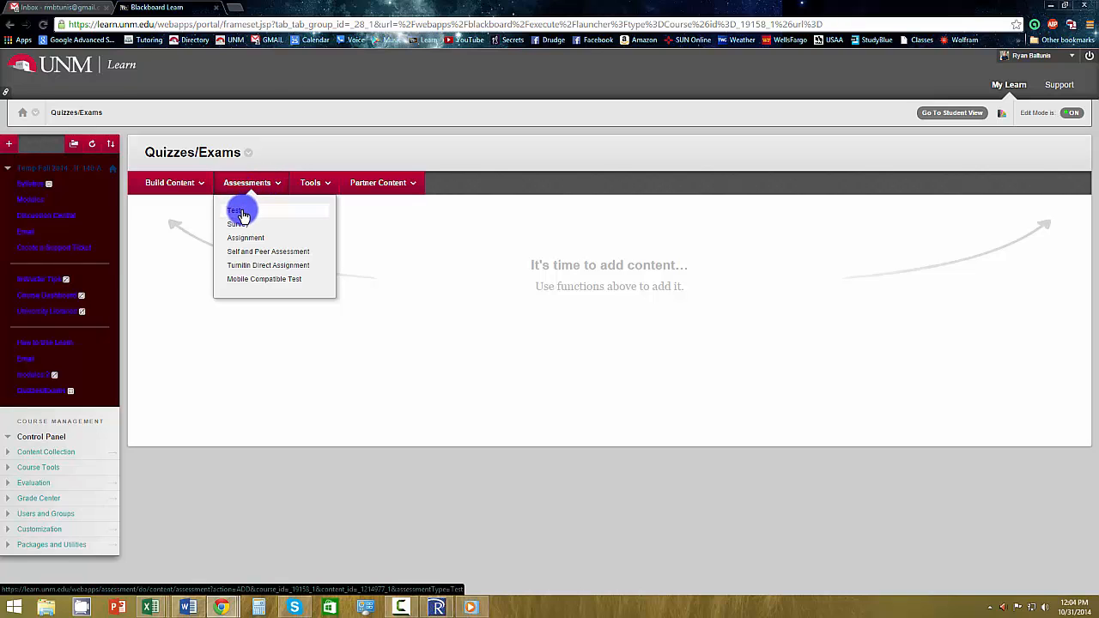
pyautogui.click(243, 215)
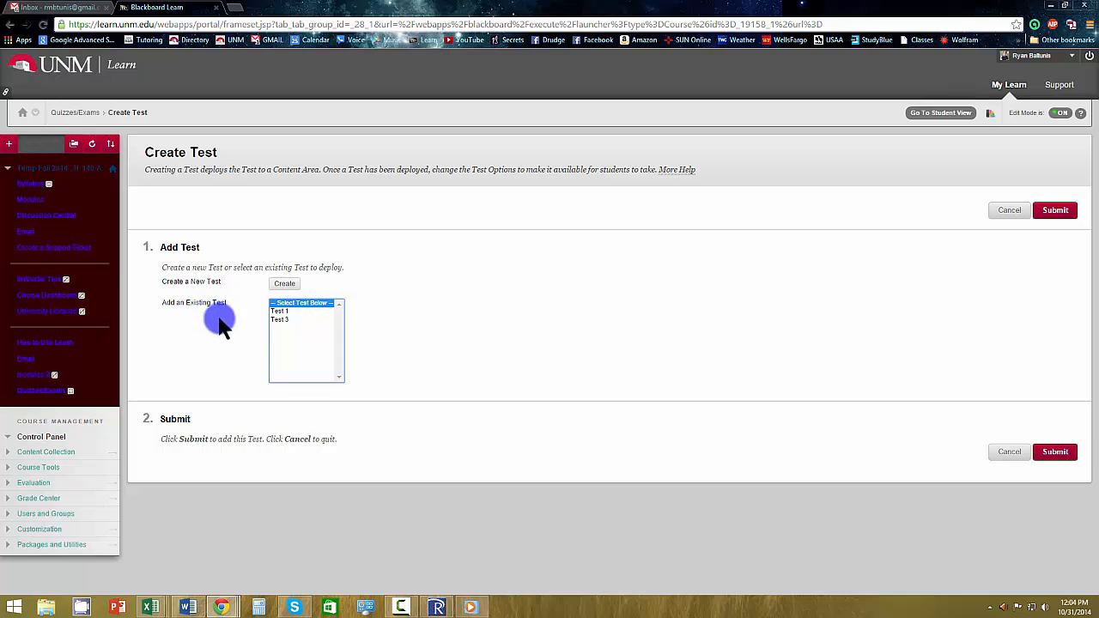
pyautogui.click(284, 313)
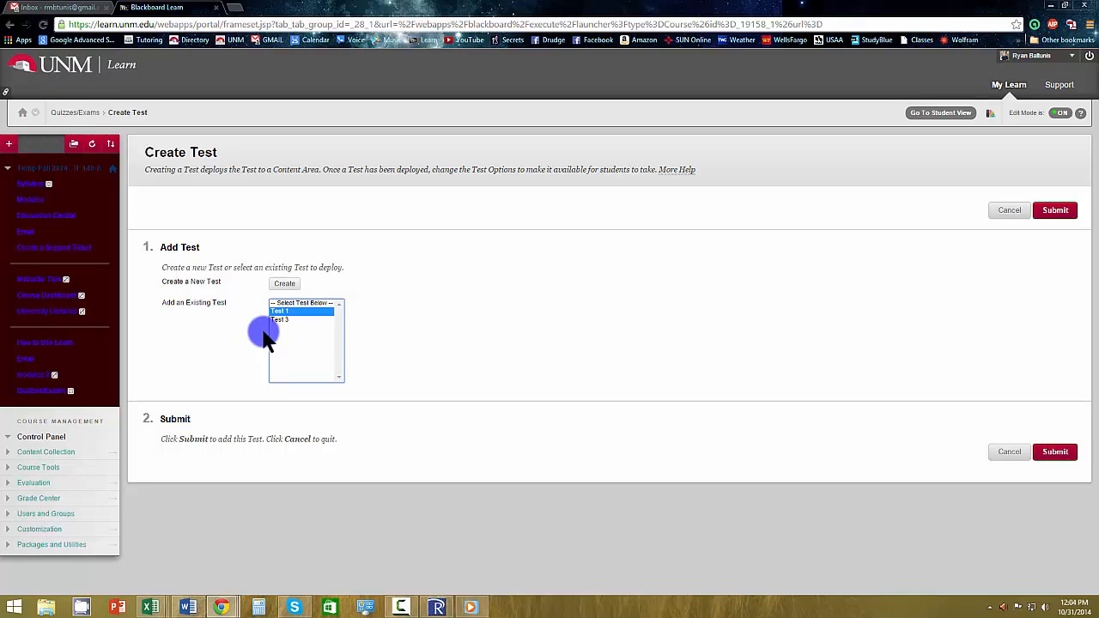
pyautogui.click(284, 284)
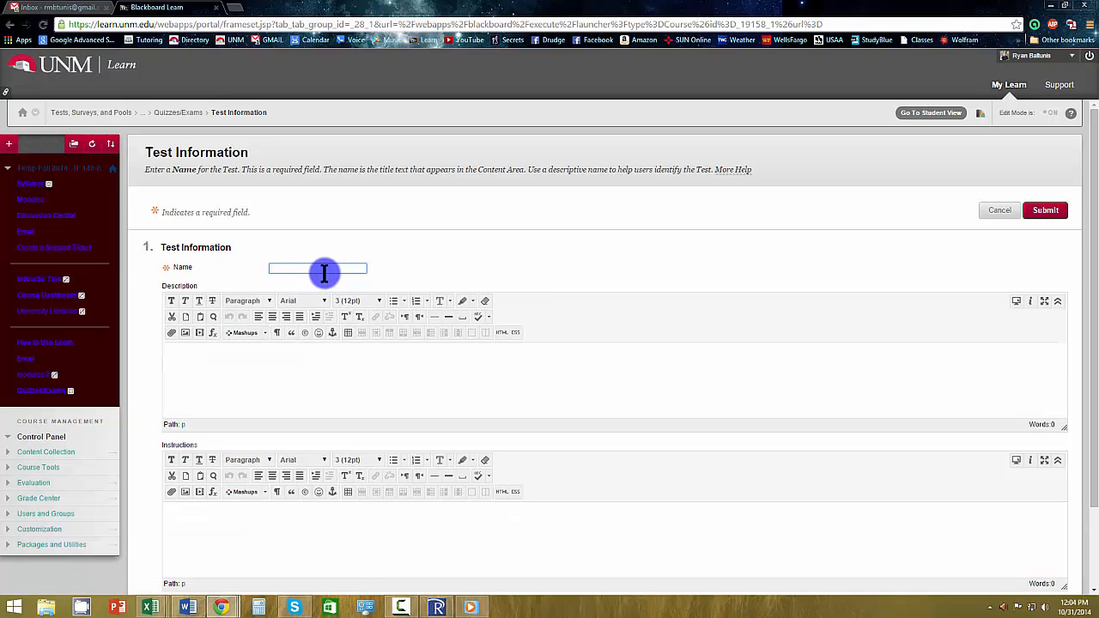
# Name the test "Test 1" and enter "Blah blah blah" as its description.
pyautogui.write('Test 1')
pyautogui.press('Tab')
pyautogui.click(258, 383)
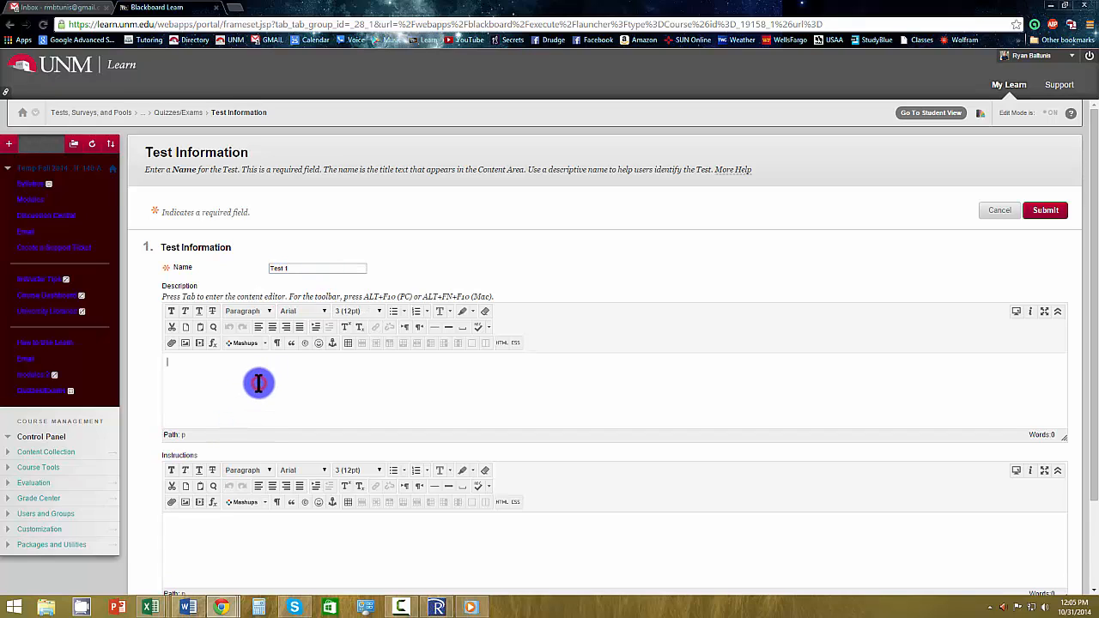
pyautogui.write('Blah blah blah')
# Enter "Blah blah" as the test instructions and submit the test information.
pyautogui.scroll(-3, 260, 380)
pyautogui.click(251, 480)
pyautogui.write('B')
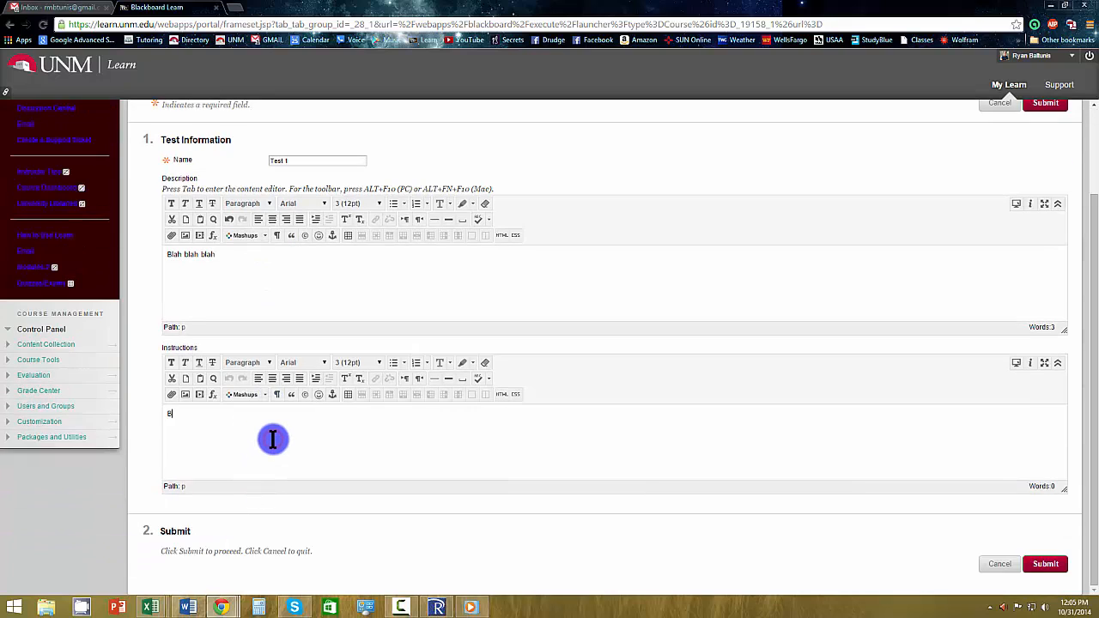
pyautogui.write('lah blah')
pyautogui.click(1043, 566)
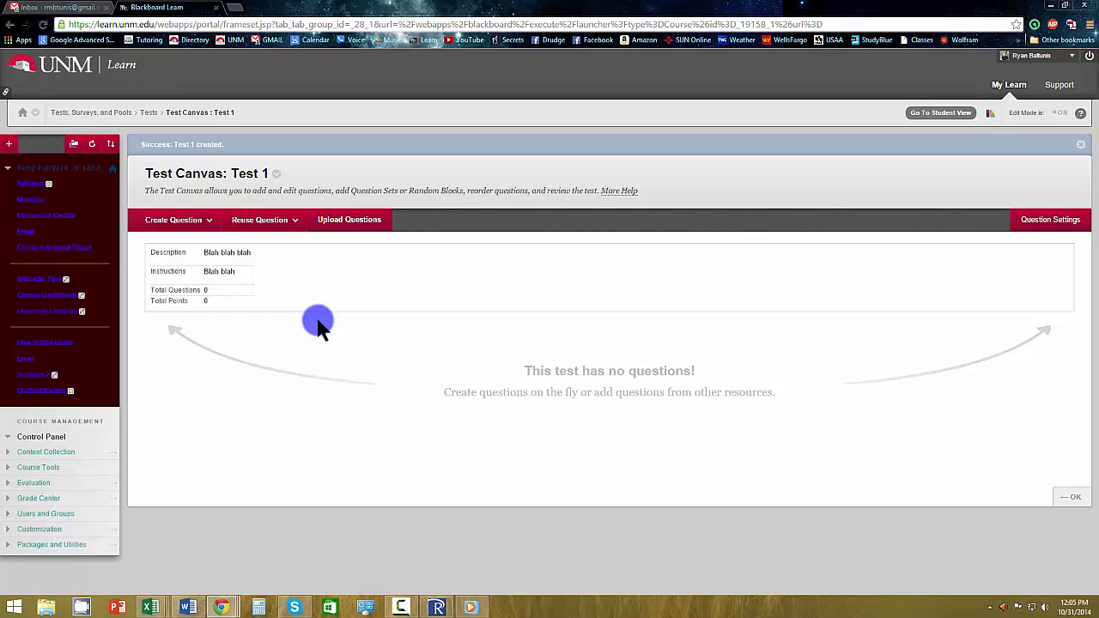
# Create a multiple choice question titled "1" with the text "Which UNM-VALENCIA department(s) is/are awesome?".
pyautogui.click(185, 221)
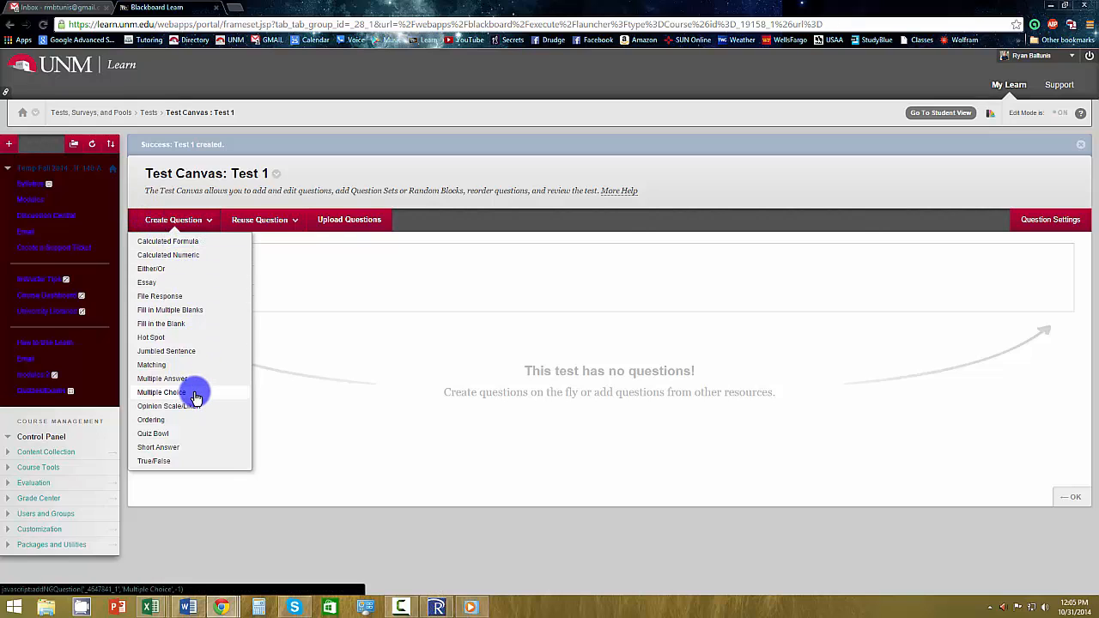
pyautogui.click(162, 393)
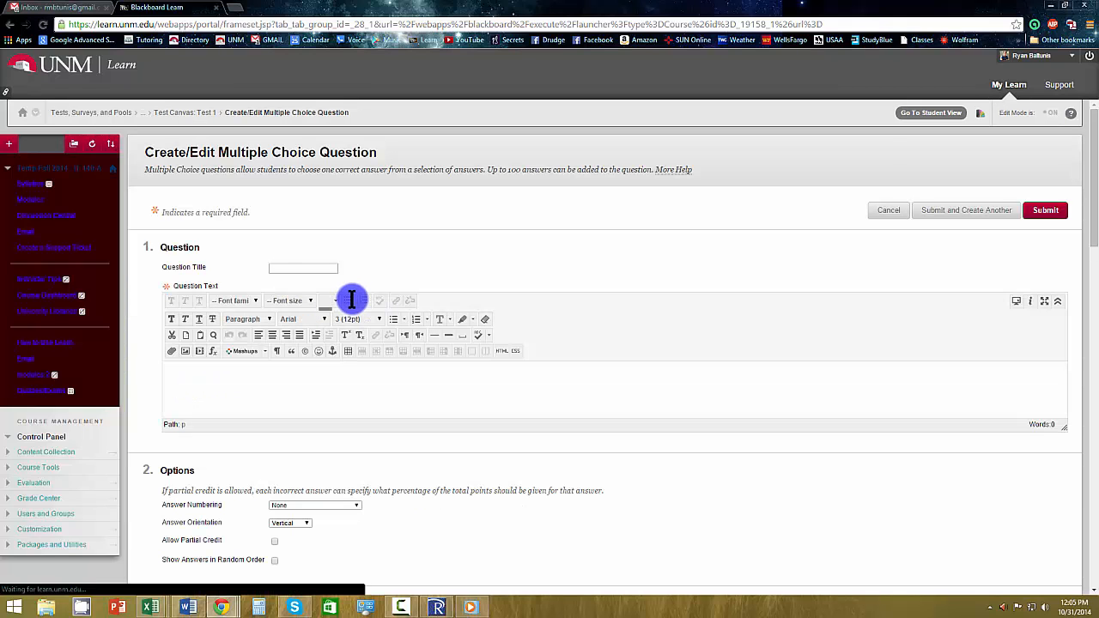
pyautogui.click(320, 267)
pyautogui.write('1')
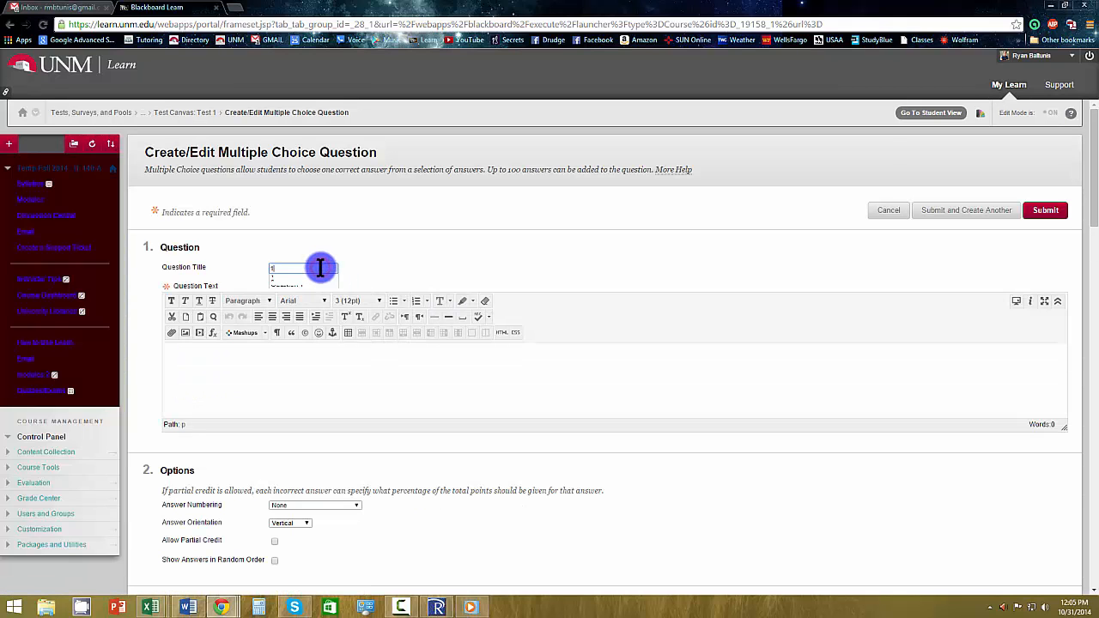
pyautogui.press('Tab')
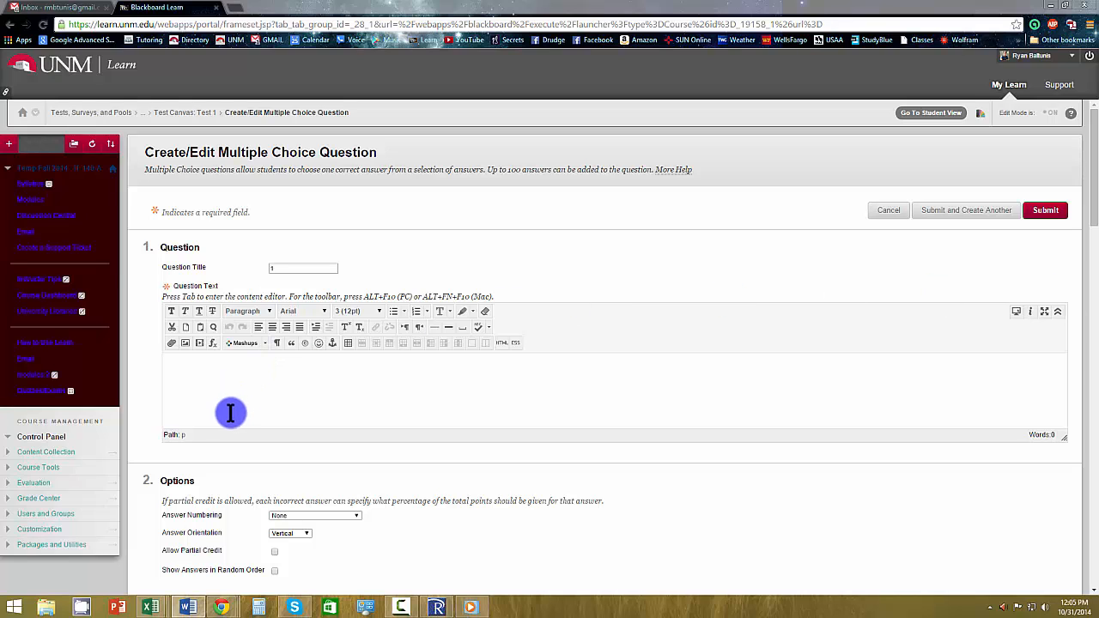
pyautogui.write('Which UNM-VALENCIA department(s) is/are awesome?')
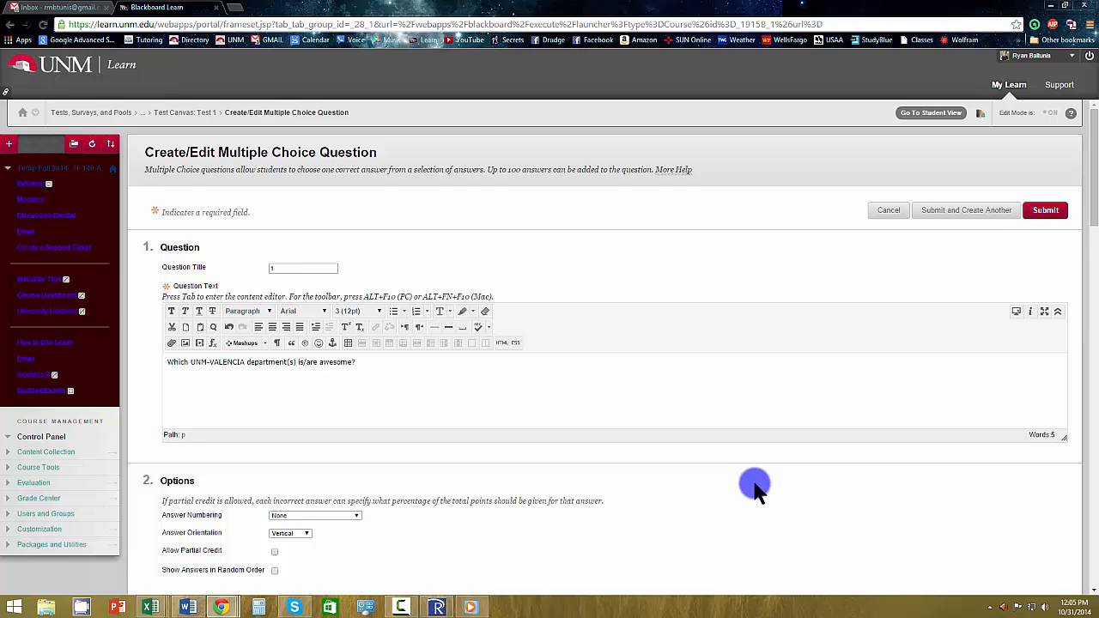
# Enter "Teaching and Learning Center" as Answer 1 and "STEM" as Answer 2.
pyautogui.scroll(-2, 753, 485)
pyautogui.scroll(-3, 749, 496)
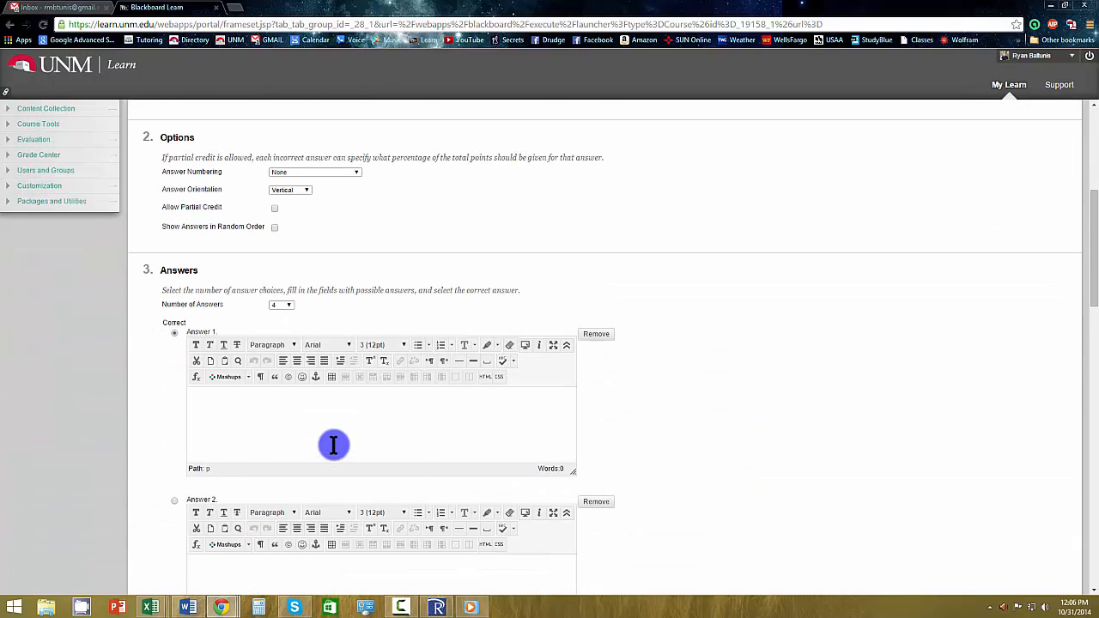
pyautogui.click(264, 383)
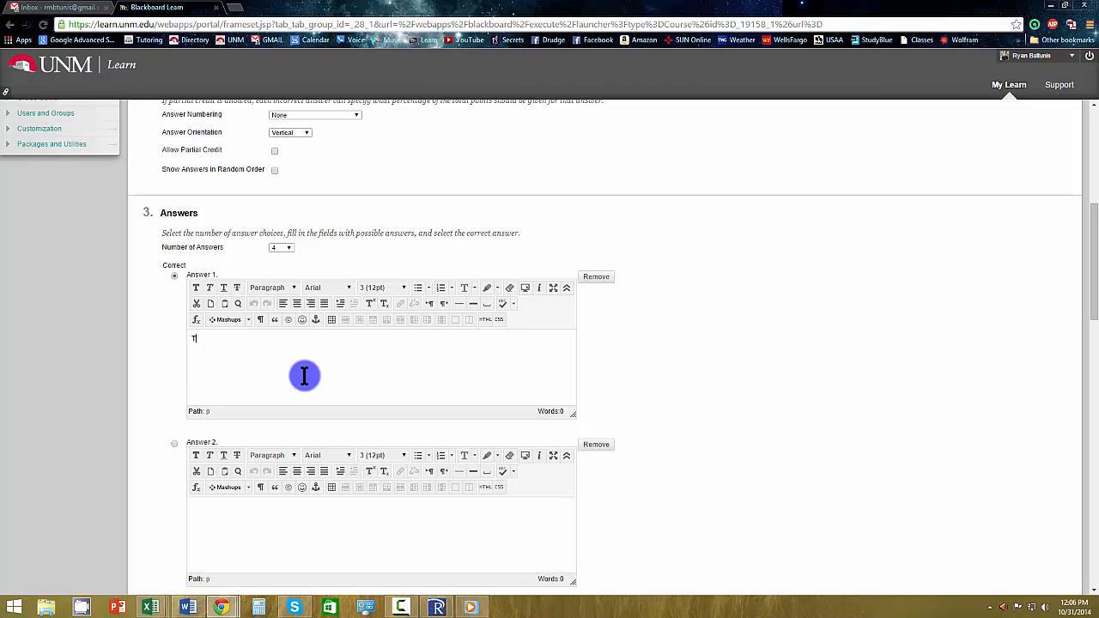
pyautogui.write('Teaching and Learning Center')
pyautogui.click(266, 534)
pyautogui.write('STEM')
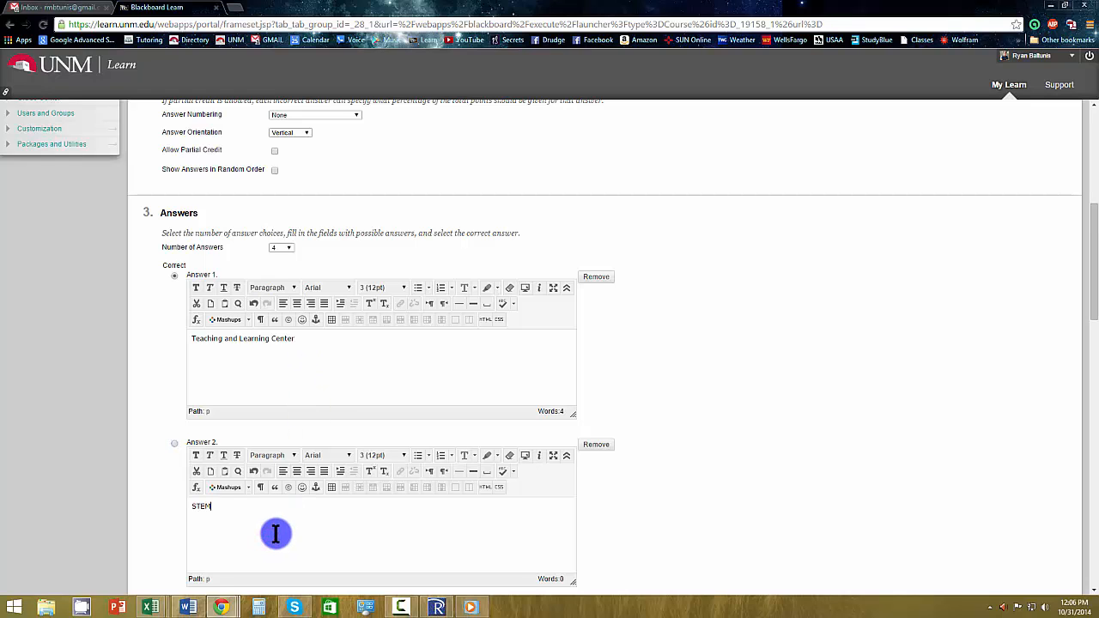
# Enter "Nursing" as Answer 3 and "All of the above" as Answer 4, marking Answer 4 as correct.
pyautogui.click(748, 400)
pyautogui.scroll(-2, 349, 520)
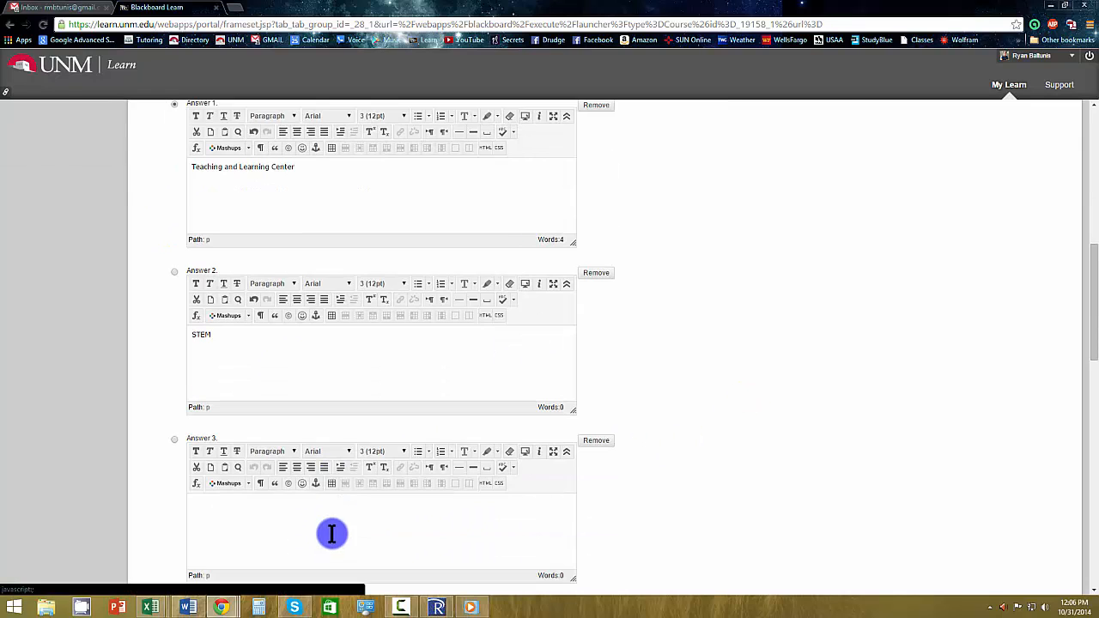
pyautogui.click(337, 525)
pyautogui.write('Nursing')
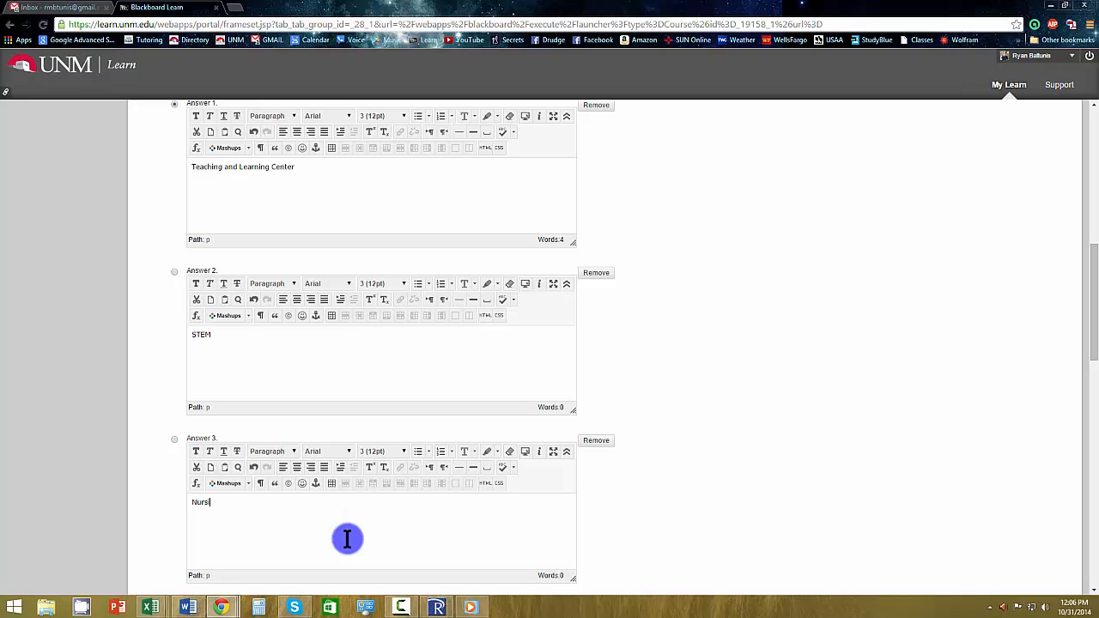
pyautogui.click(768, 435)
pyautogui.scroll(-2, 768, 434)
pyautogui.click(309, 516)
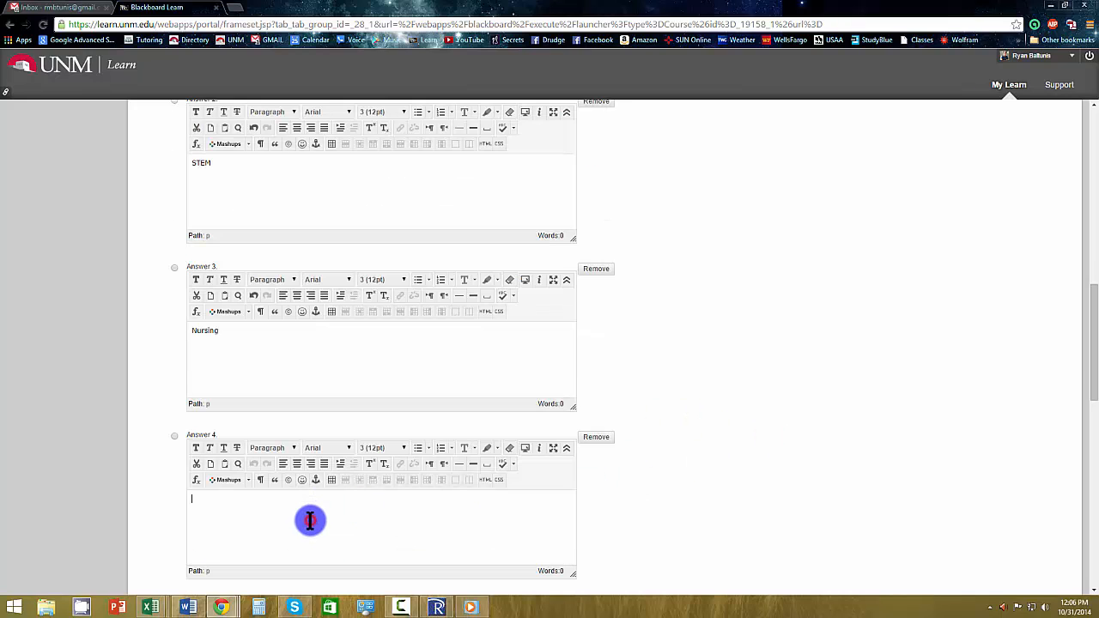
pyautogui.write('All of the above')
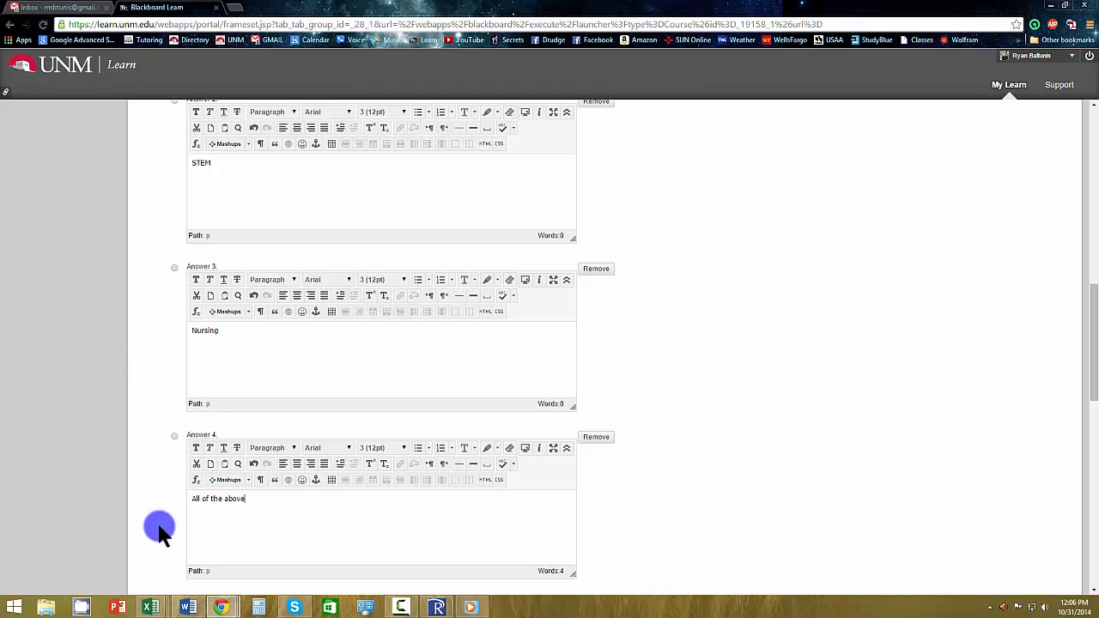
pyautogui.click(174, 438)
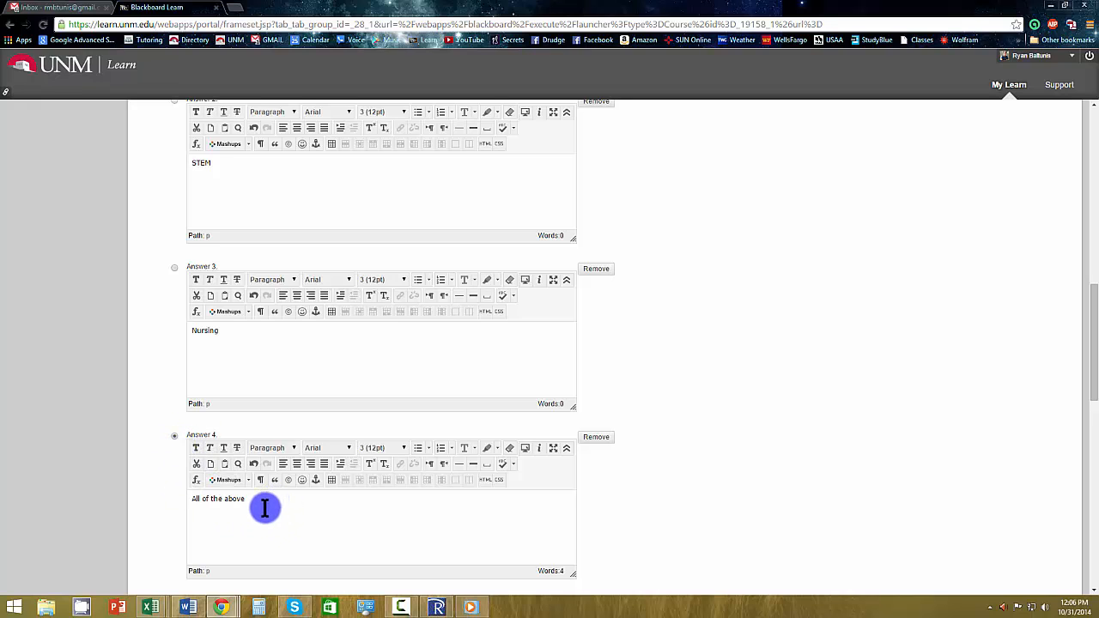
# Allow partial credit in the options of the multiple choice question.
pyautogui.scroll(1, 264, 506)
pyautogui.scroll(3, 264, 507)
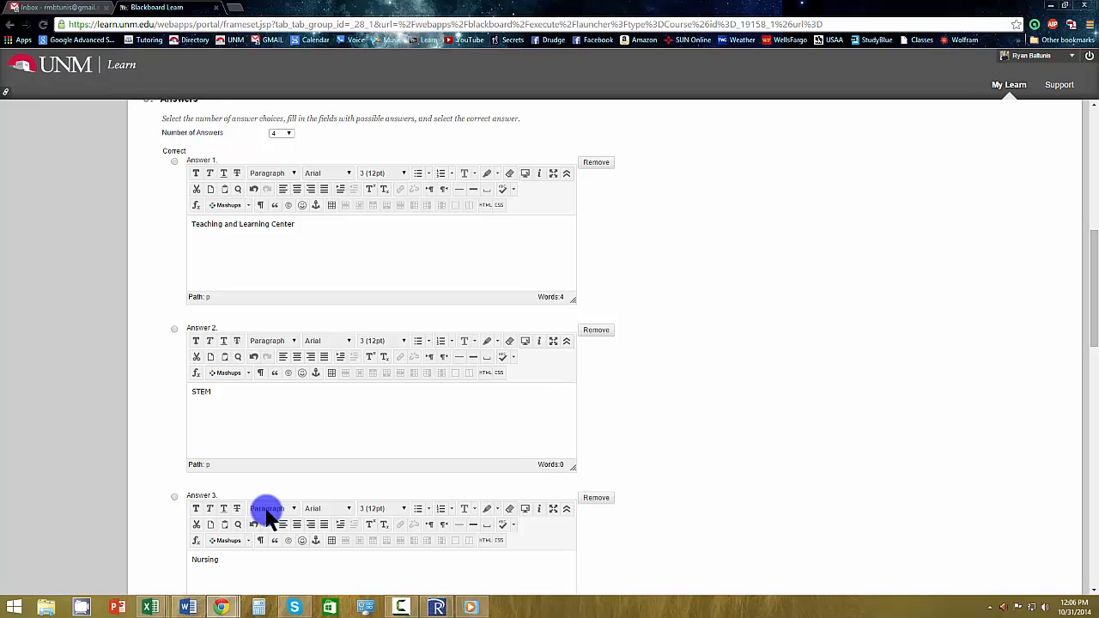
pyautogui.scroll(3, 266, 513)
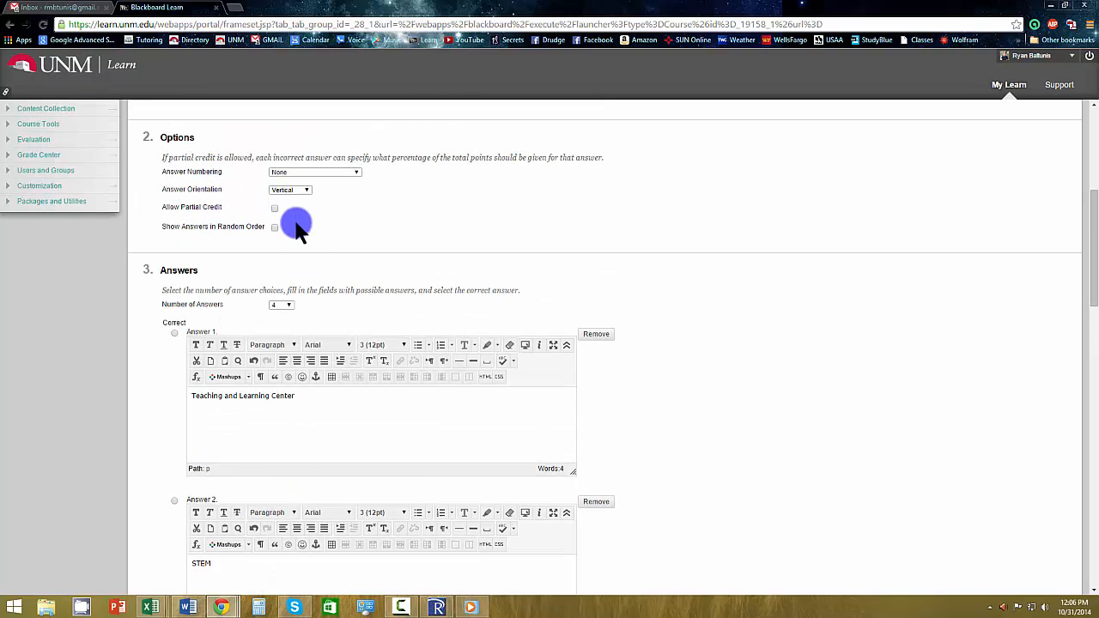
pyautogui.click(274, 210)
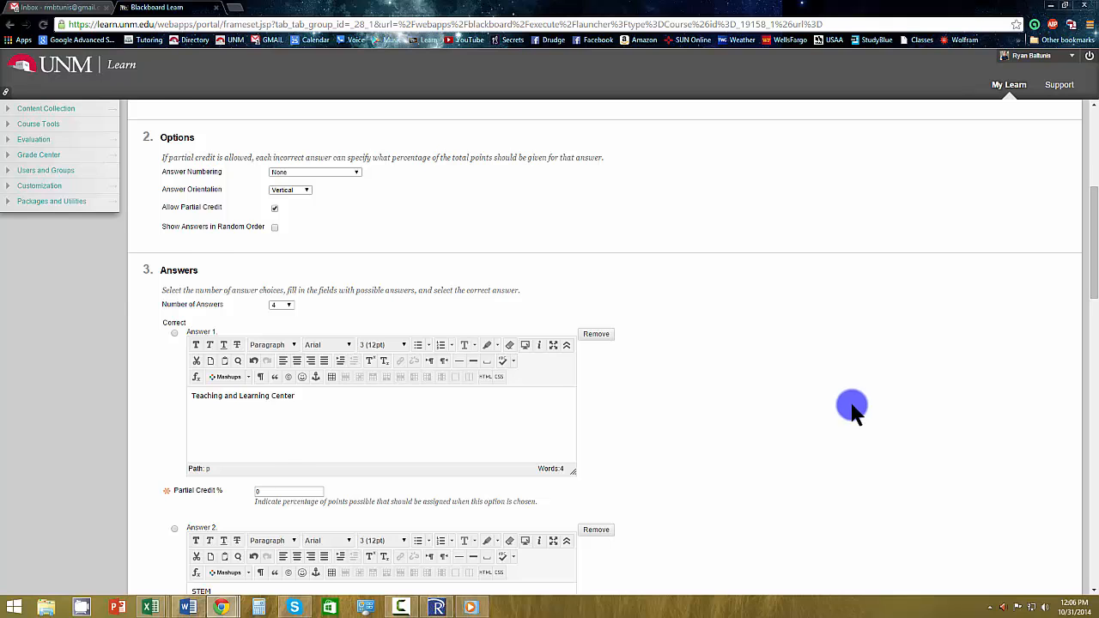
# Set the partial credit for Answer 1, Teaching and Learning Center, to 25%.
pyautogui.scroll(1, 854, 411)
pyautogui.scroll(-2, 854, 410)
pyautogui.scroll(1, 853, 411)
pyautogui.scroll(3, 853, 410)
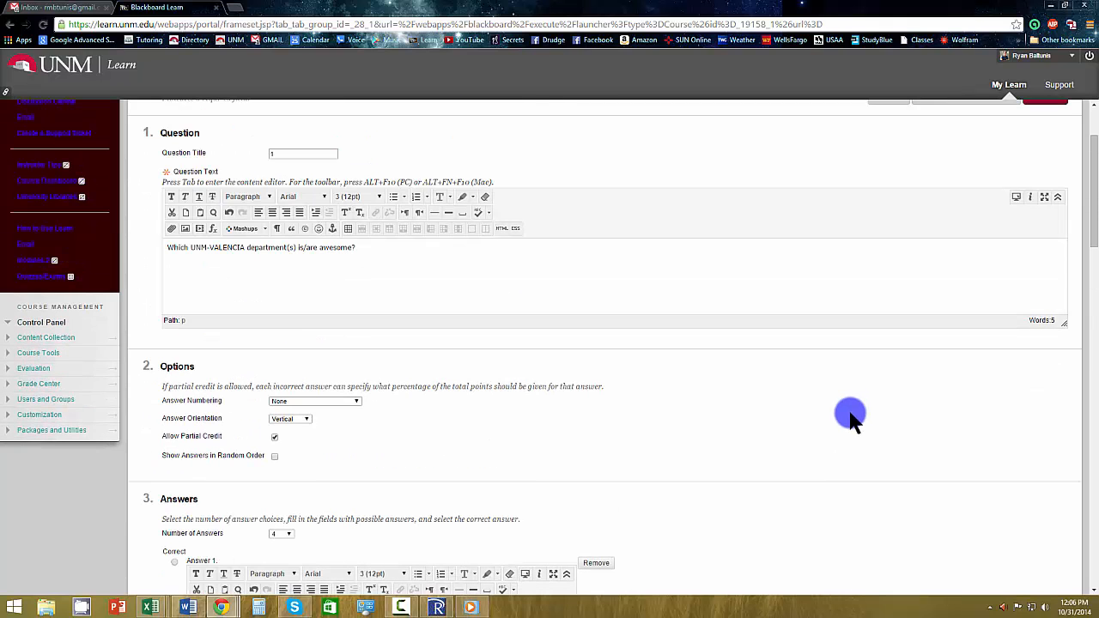
pyautogui.scroll(-3, 850, 417)
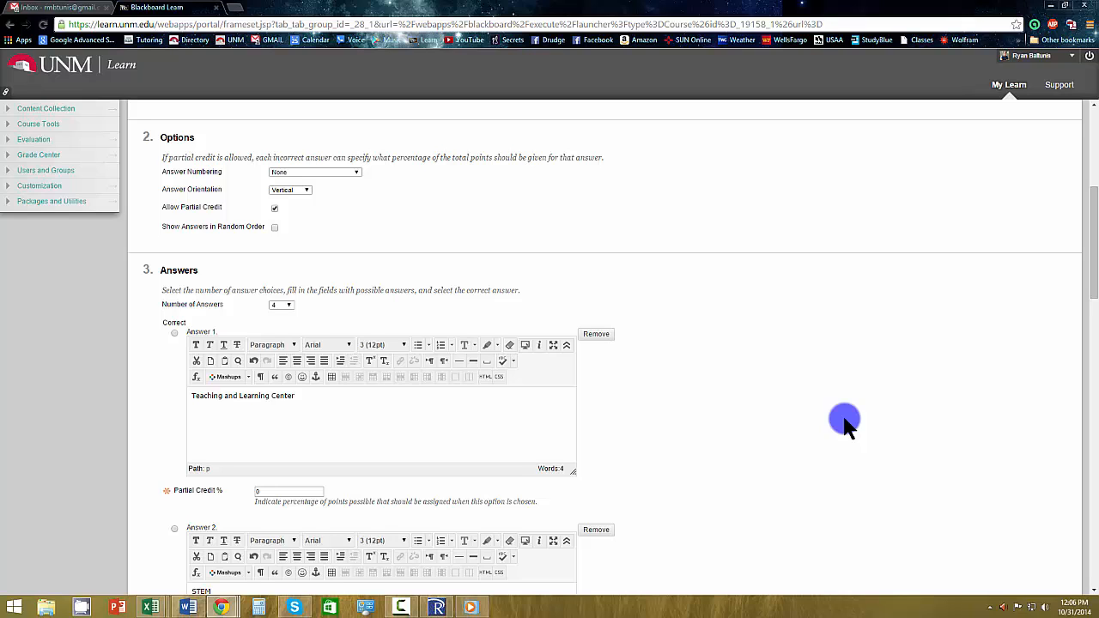
pyautogui.doubleClick(286, 491)
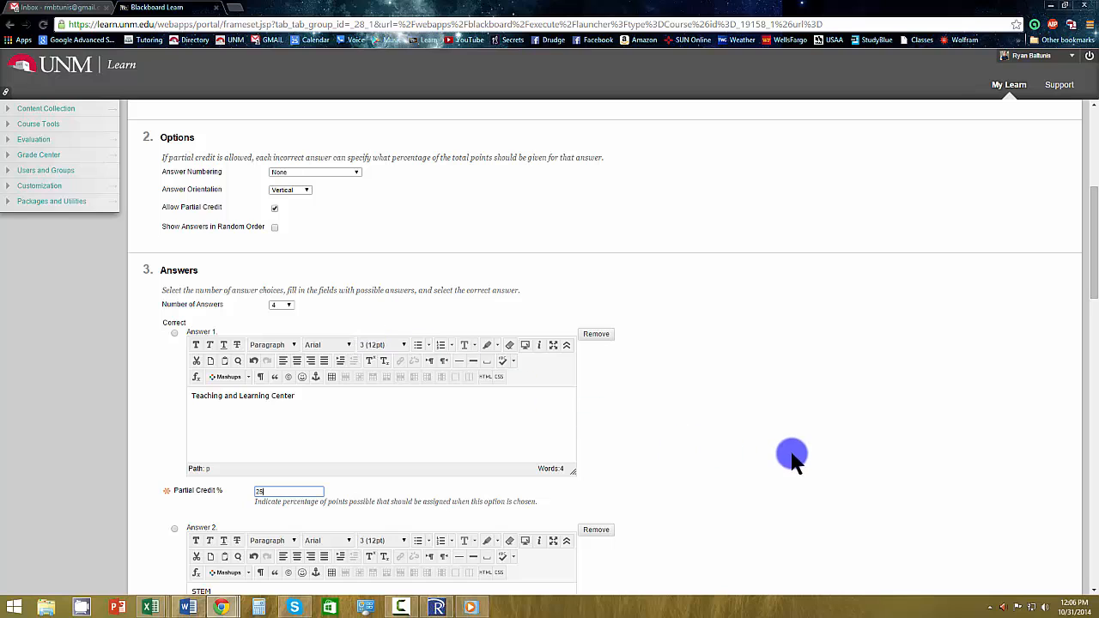
pyautogui.click(818, 438)
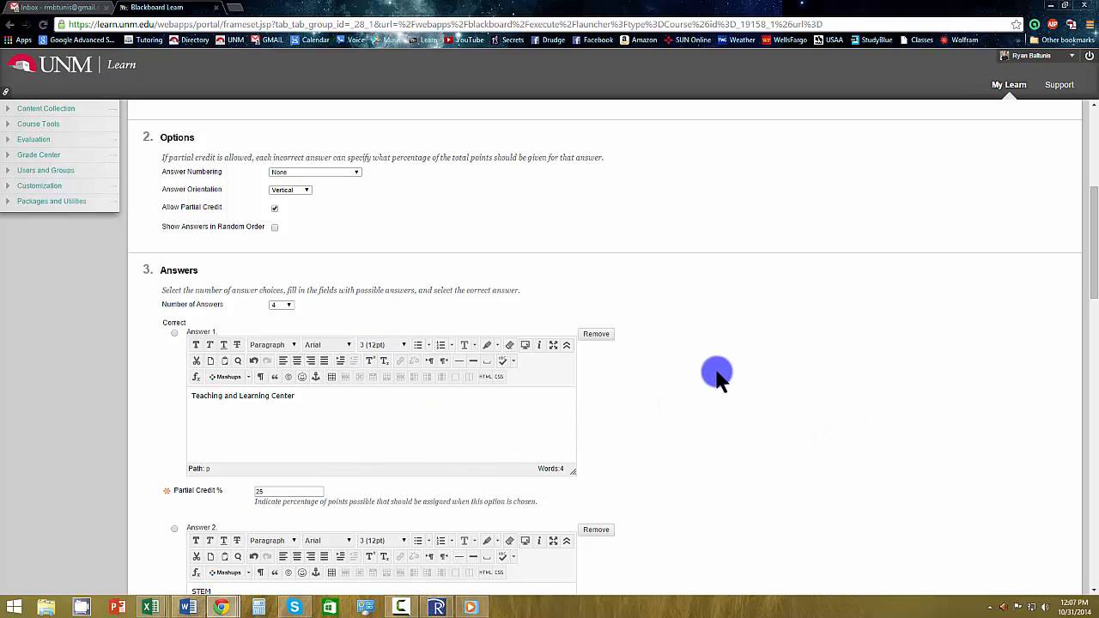
pyautogui.scroll(-3, 642, 444)
pyautogui.scroll(-10, 643, 444)
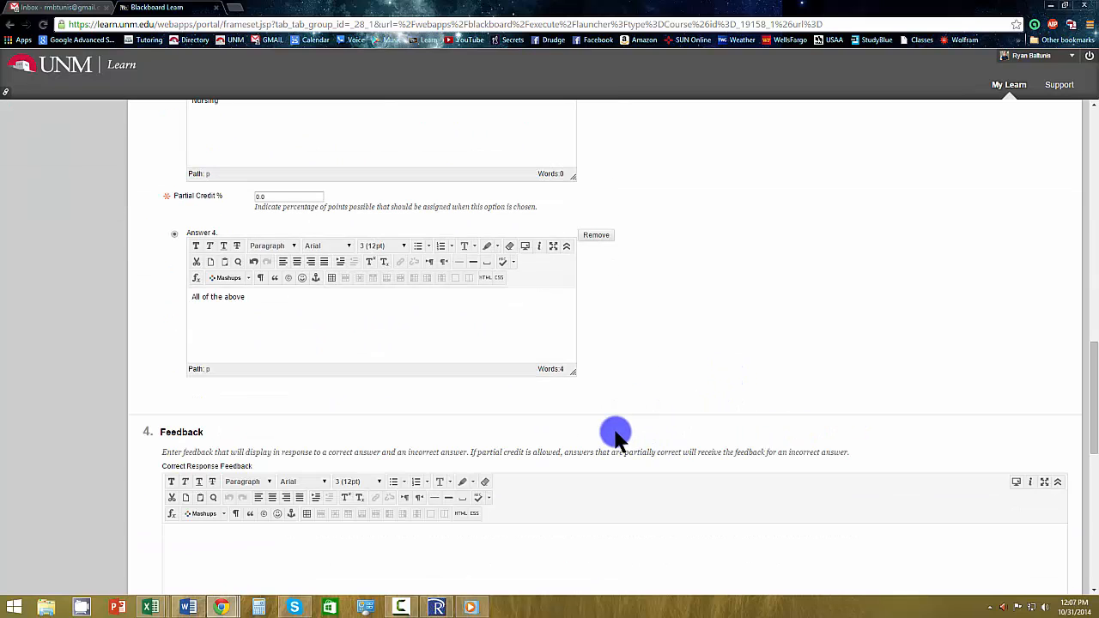
# Enter "Yes! good job!" followed by a second line "Blah blah blah blah blah" as the correct response feedback.
pyautogui.scroll(1, 844, 417)
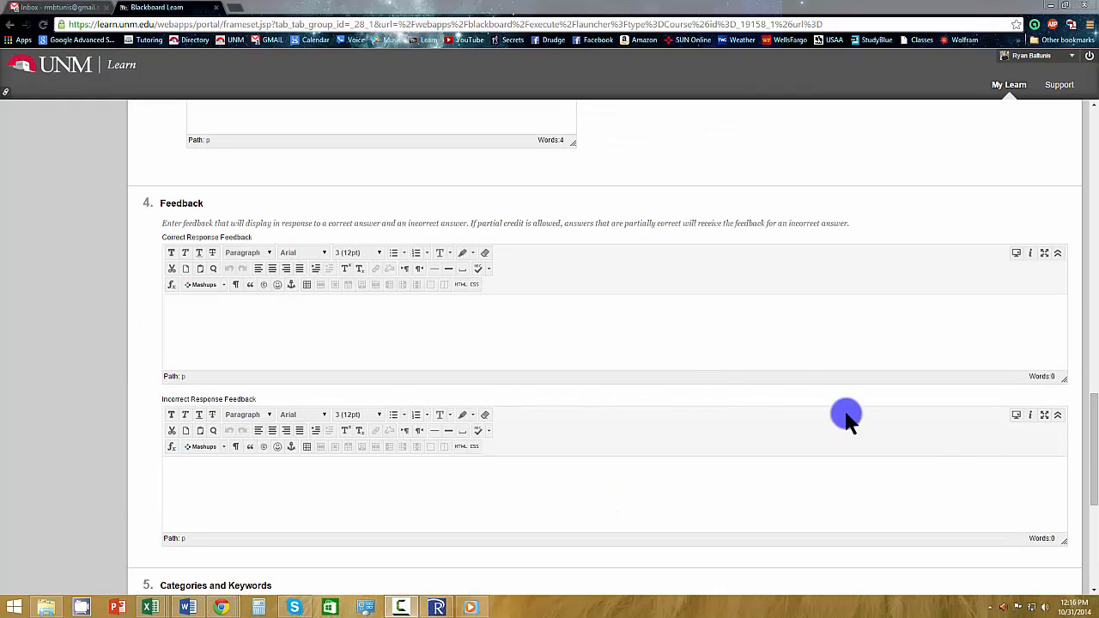
pyautogui.click(491, 327)
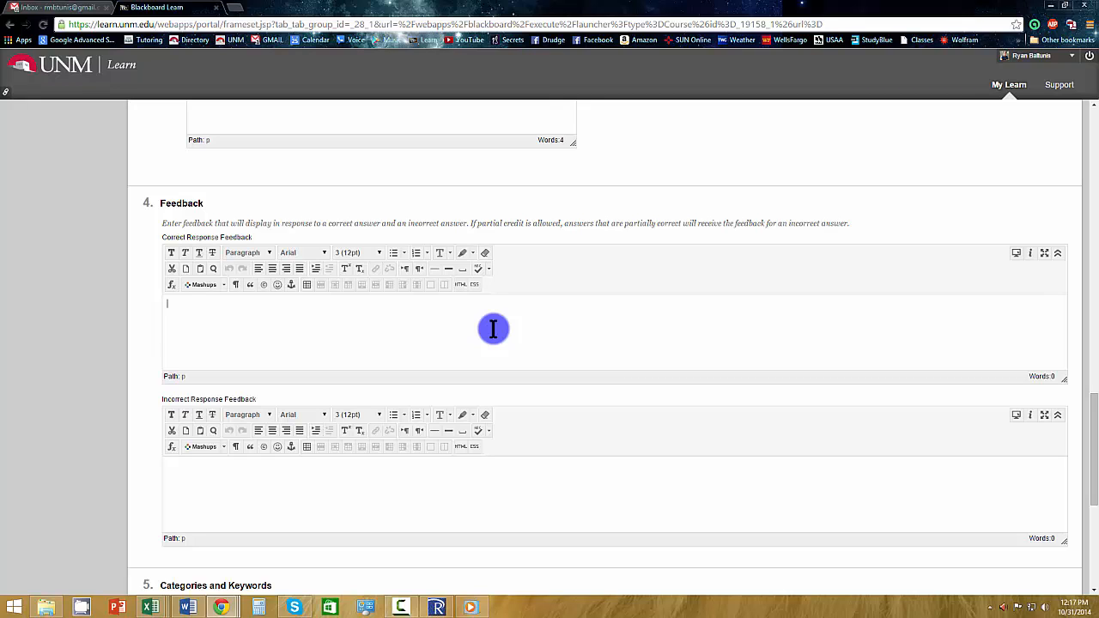
pyautogui.scroll(2, 494, 328)
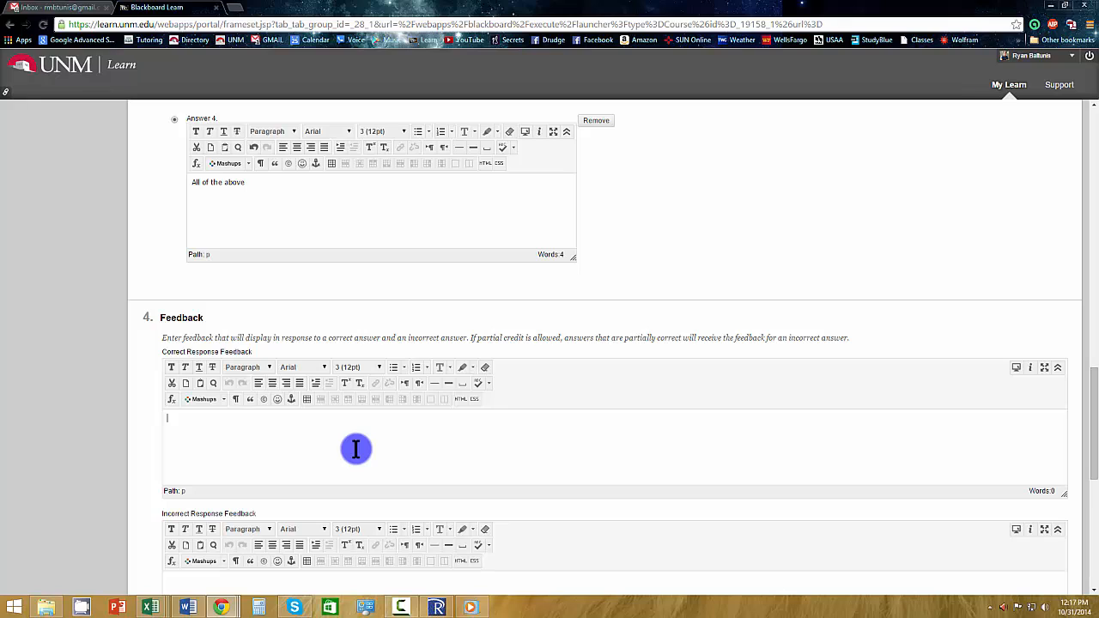
pyautogui.write('es! good job!')
pyautogui.write('Blah b')
pyautogui.write('blah blah b')
pyautogui.write('lah bla')
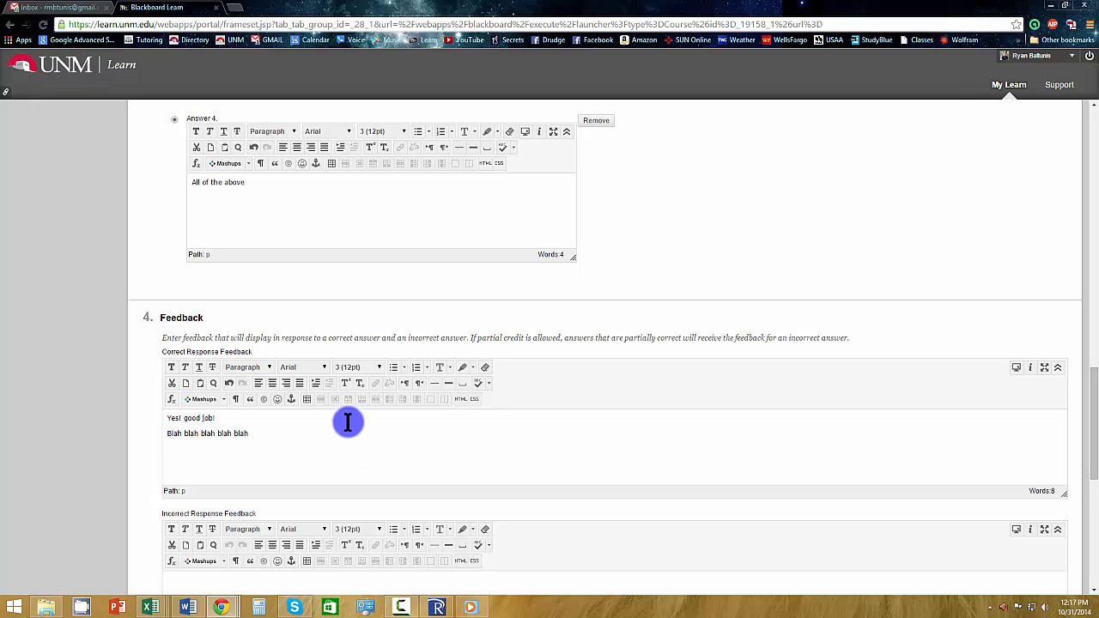
# Enter "Visit each department" as the incorrect response feedback.
pyautogui.scroll(-2, 378, 417)
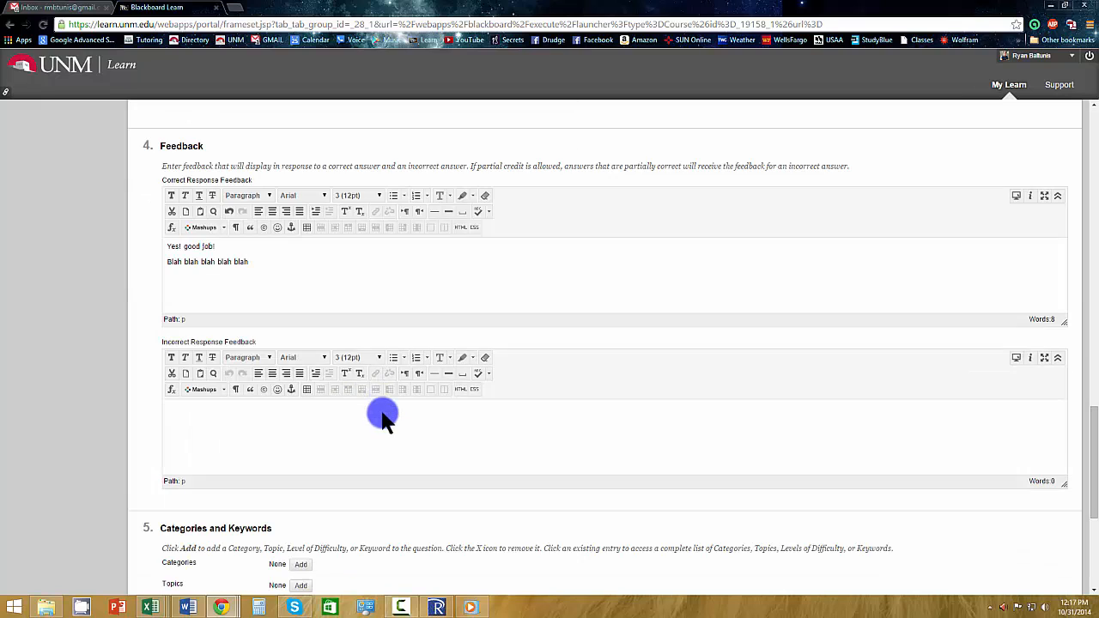
pyautogui.scroll(-1, 395, 433)
pyautogui.click(314, 381)
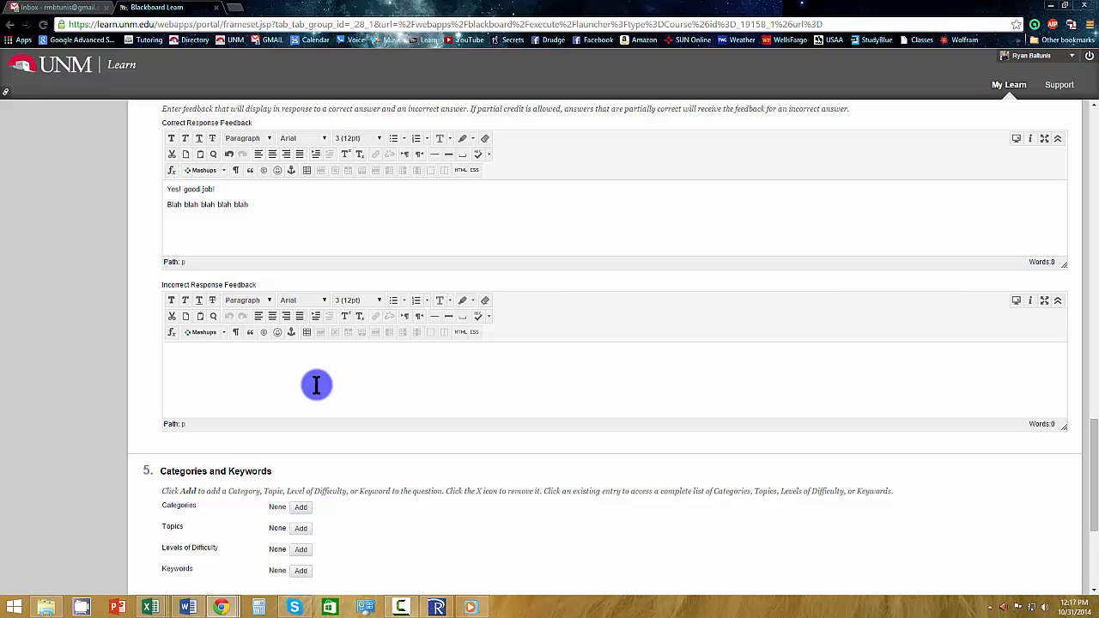
pyautogui.write('Visit each department')
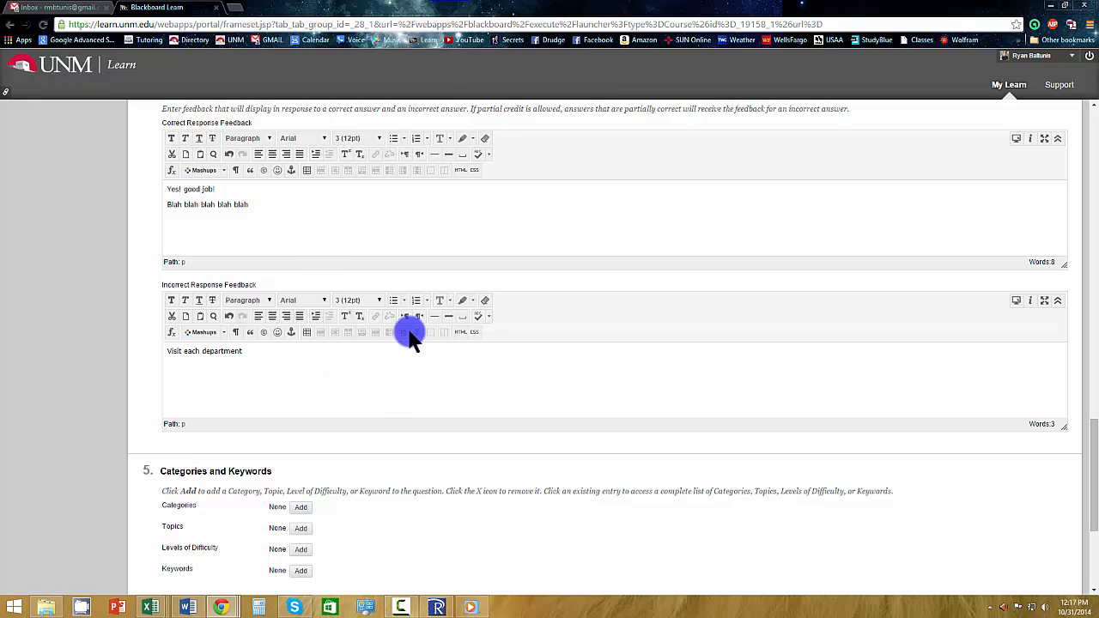
pyautogui.click(332, 378)
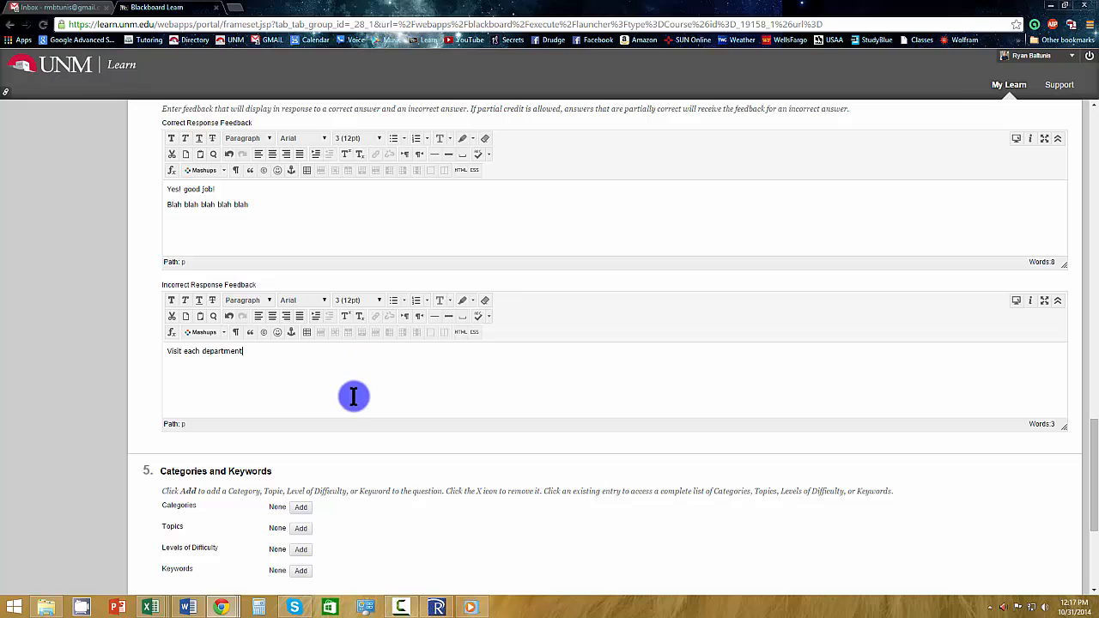
# Review the multiple choice question's settings and answers, and submit it to the test.
pyautogui.scroll(15, 331, 525)
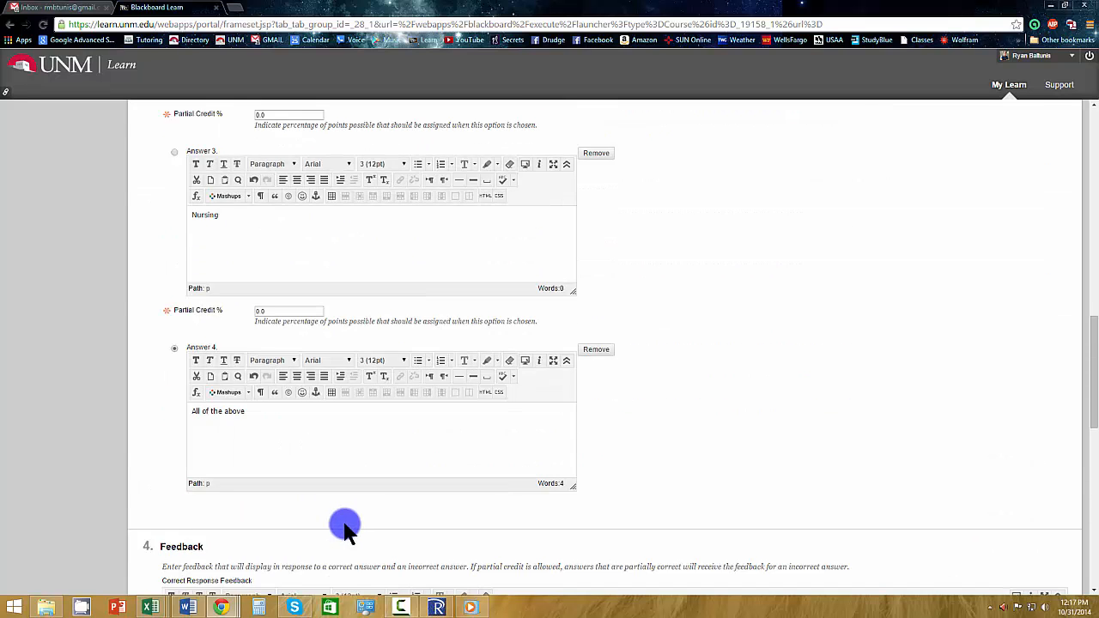
pyautogui.scroll(3, 347, 523)
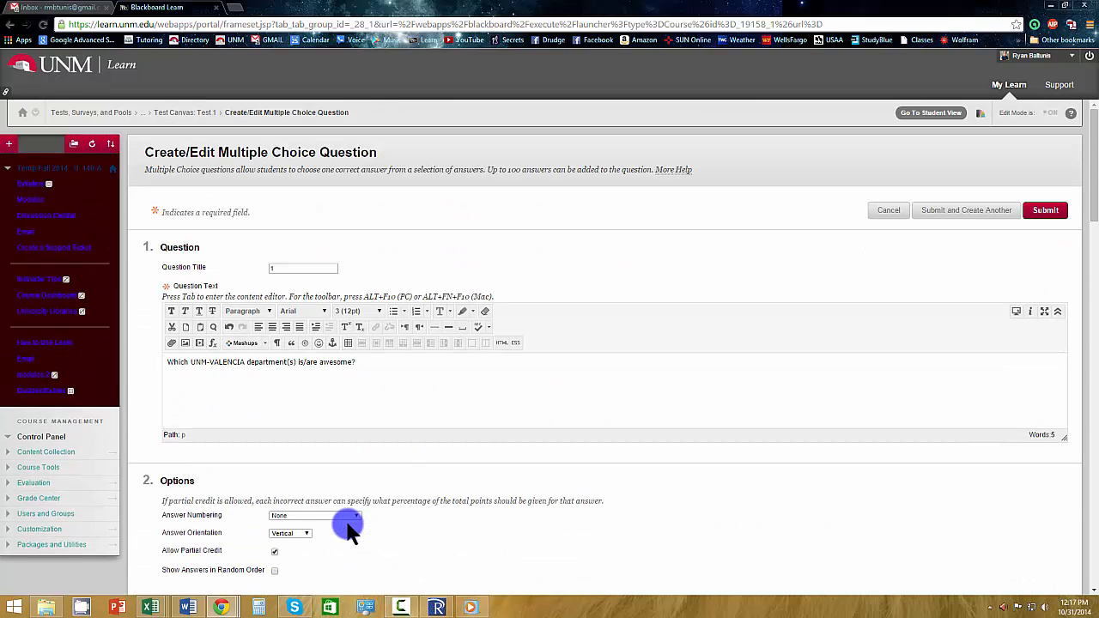
pyautogui.scroll(-4, 393, 466)
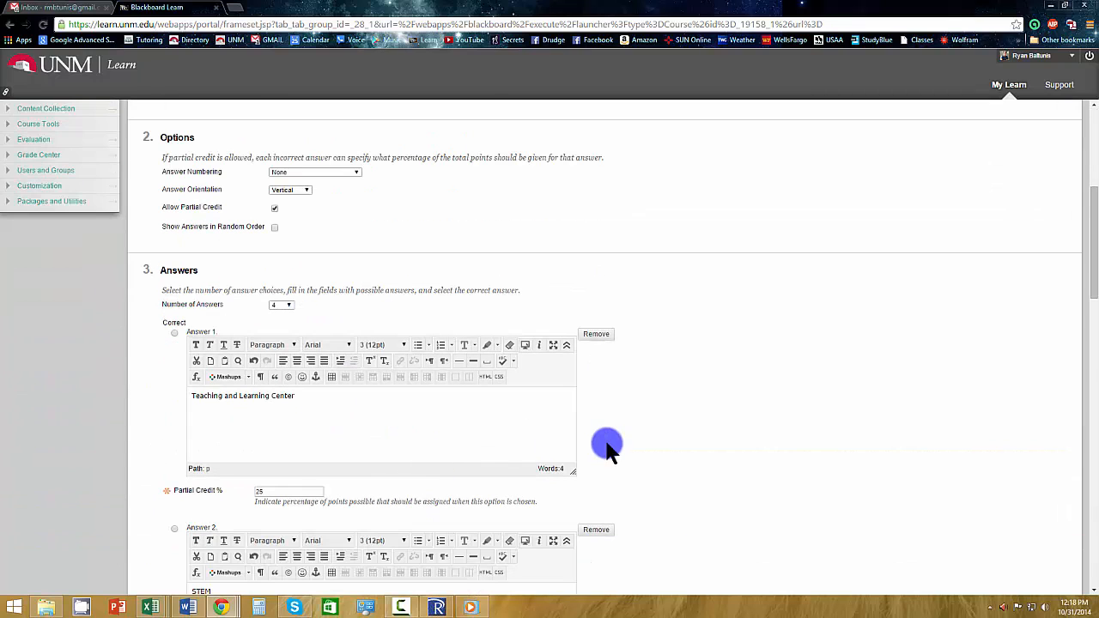
pyautogui.scroll(2, 460, 350)
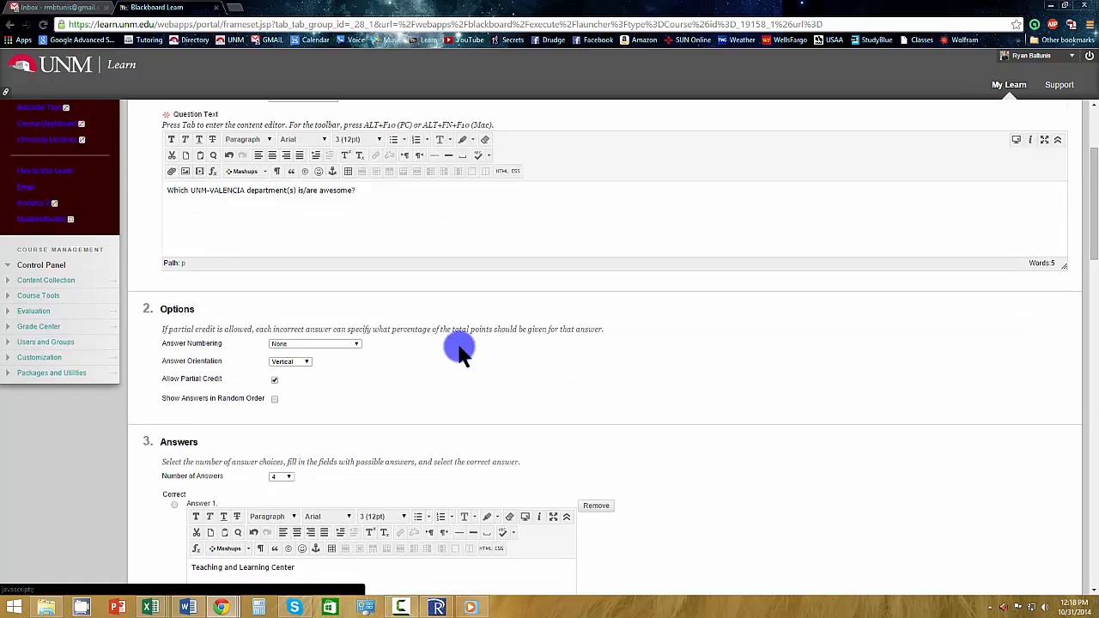
pyautogui.scroll(4, 449, 461)
pyautogui.scroll(-20, 469, 505)
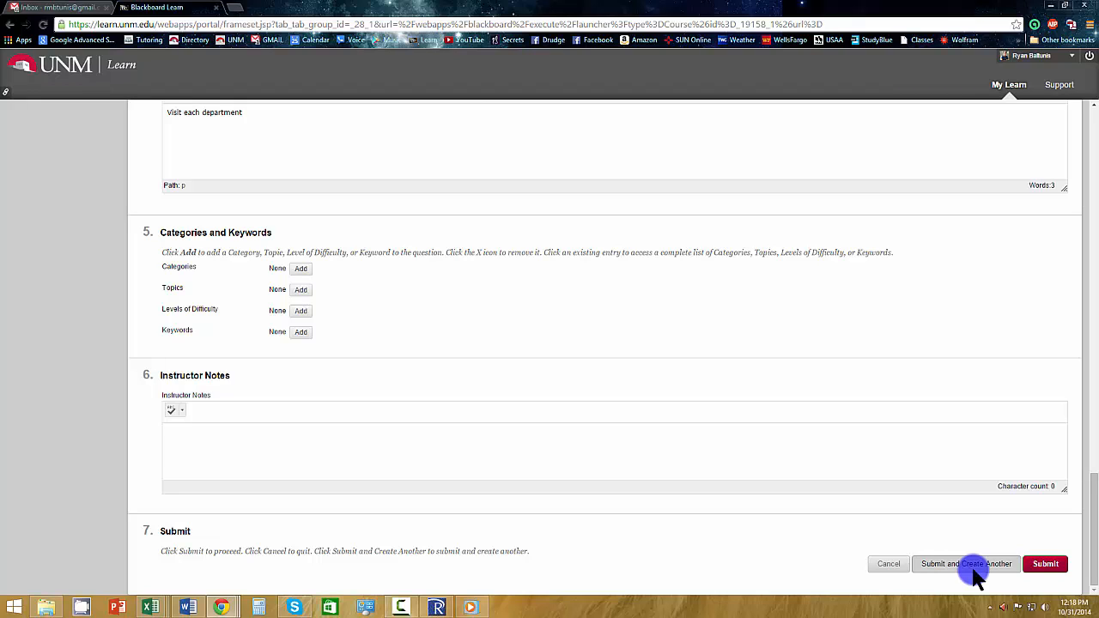
pyautogui.click(1046, 564)
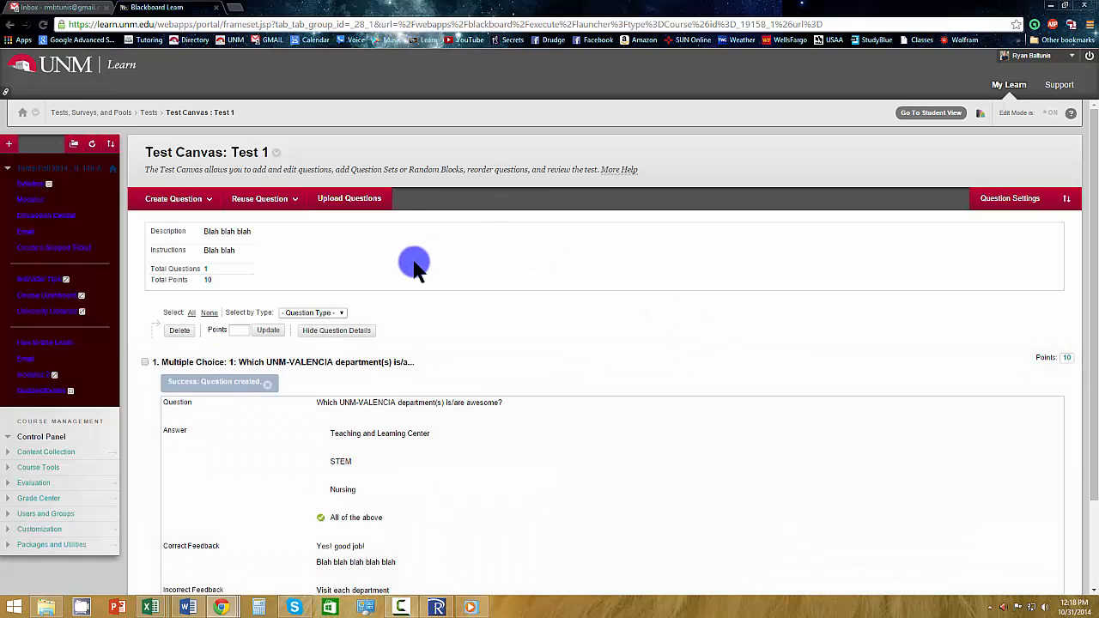
pyautogui.scroll(-1, 528, 331)
pyautogui.scroll(1, 524, 361)
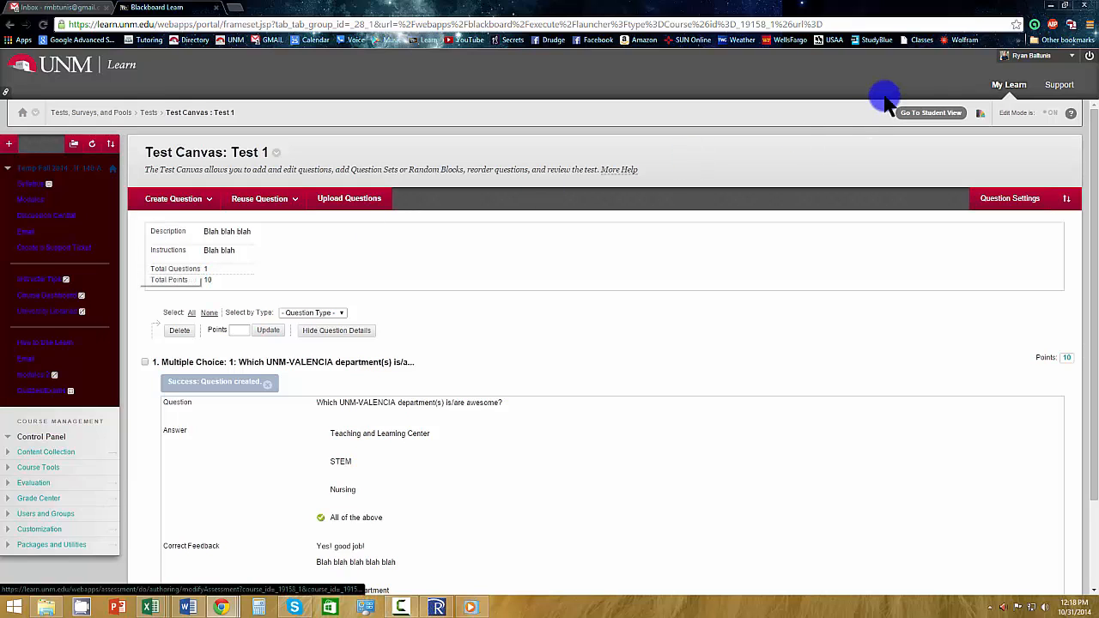
# Add the existing Test 3 to the Quizzes/Exams content area and submit its test options with the default settings.
pyautogui.click(30, 200)
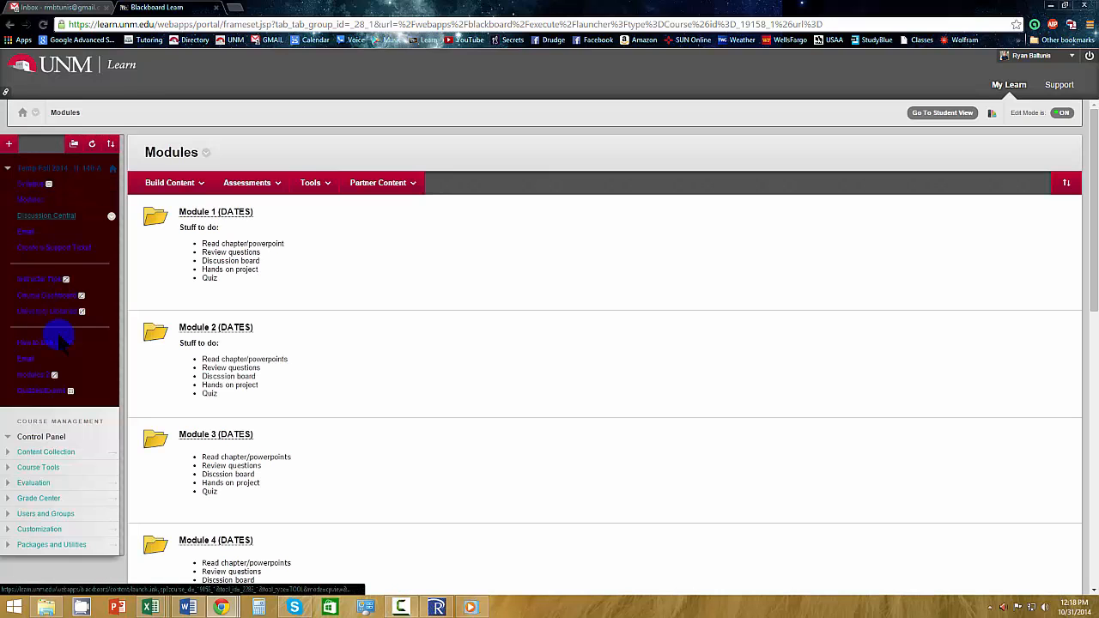
pyautogui.click(54, 395)
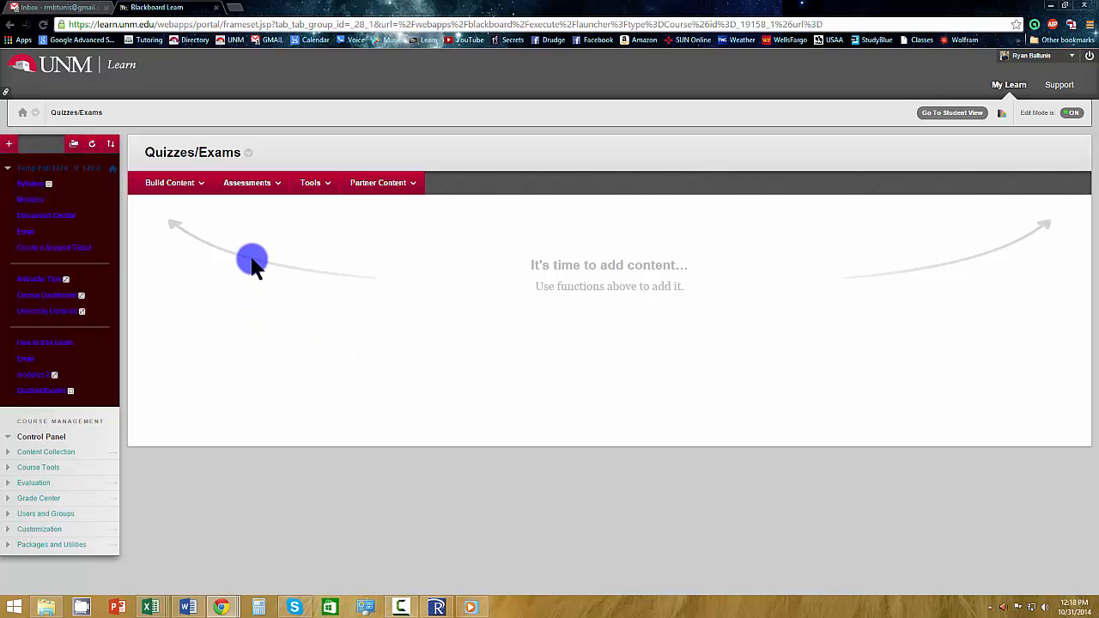
pyautogui.click(258, 197)
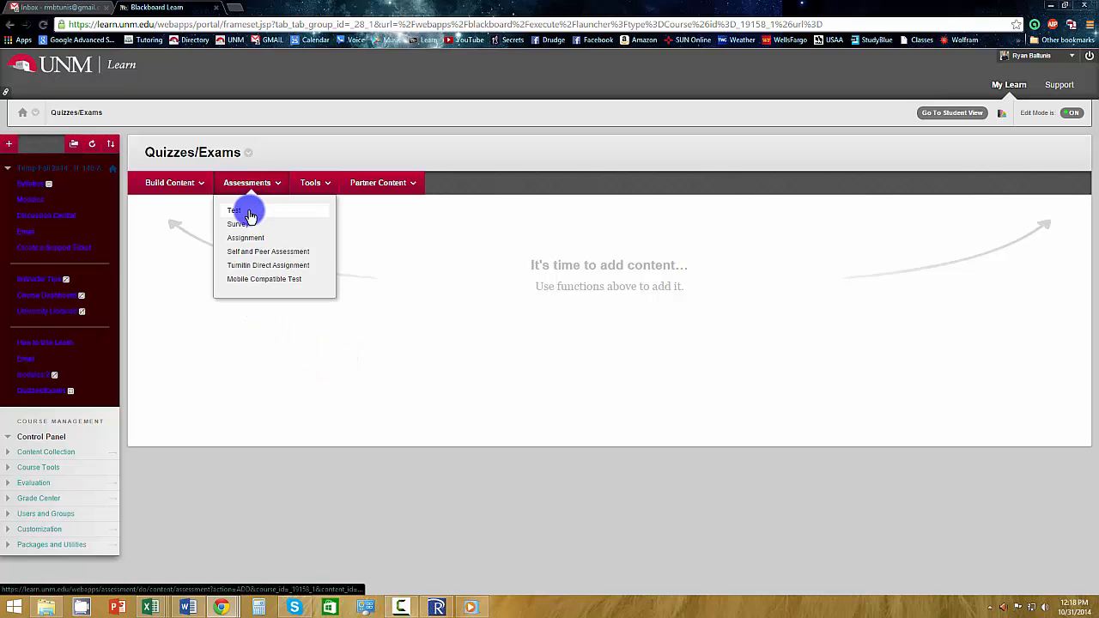
pyautogui.click(249, 213)
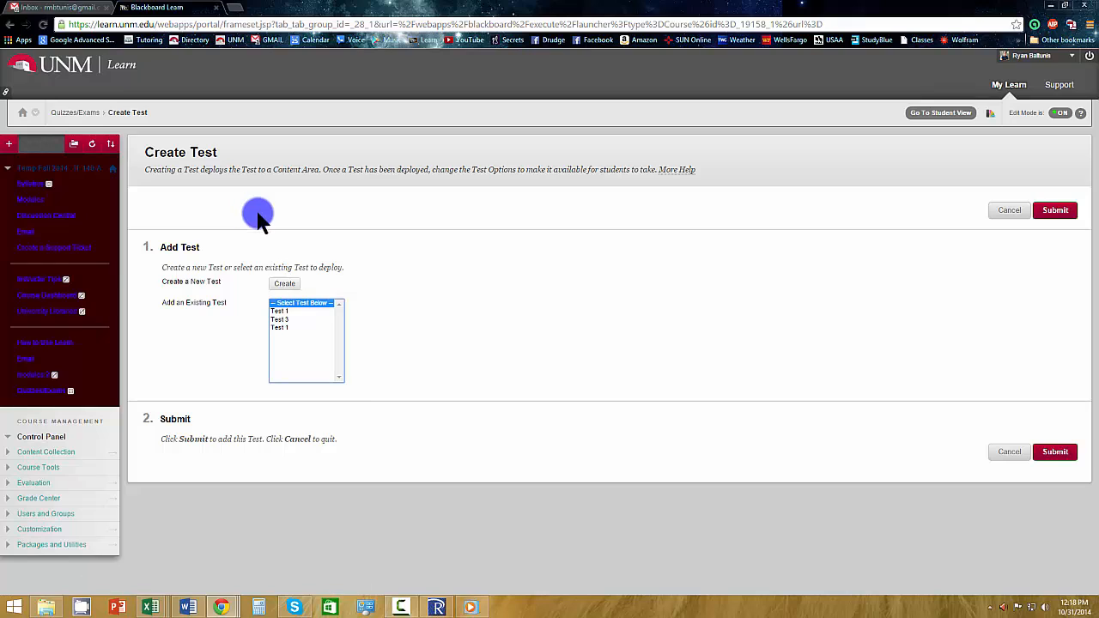
pyautogui.click(305, 321)
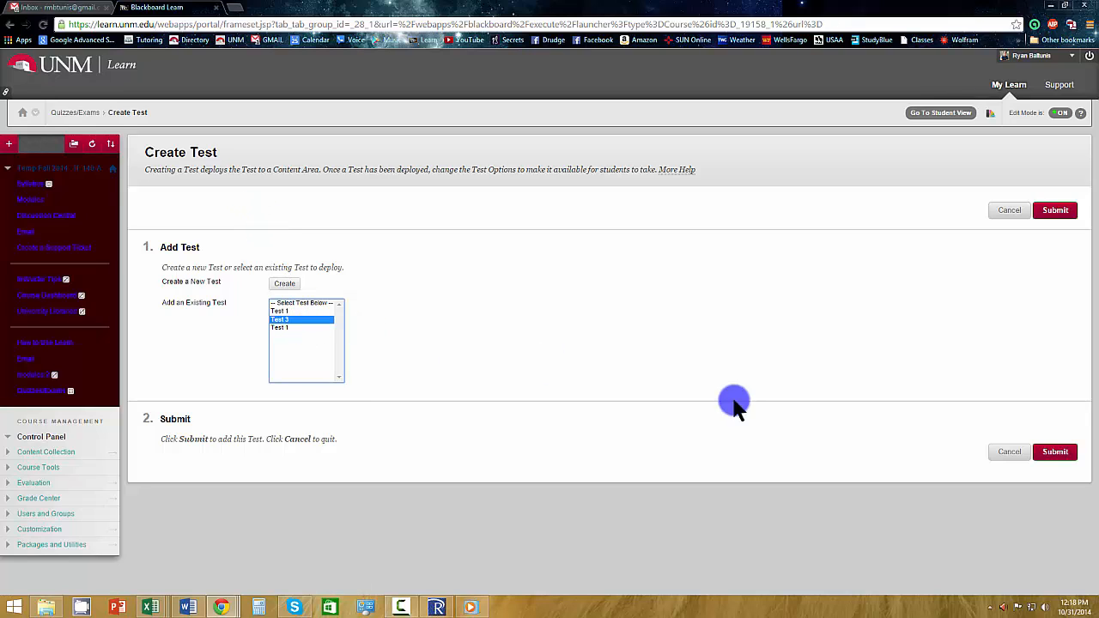
pyautogui.click(1061, 453)
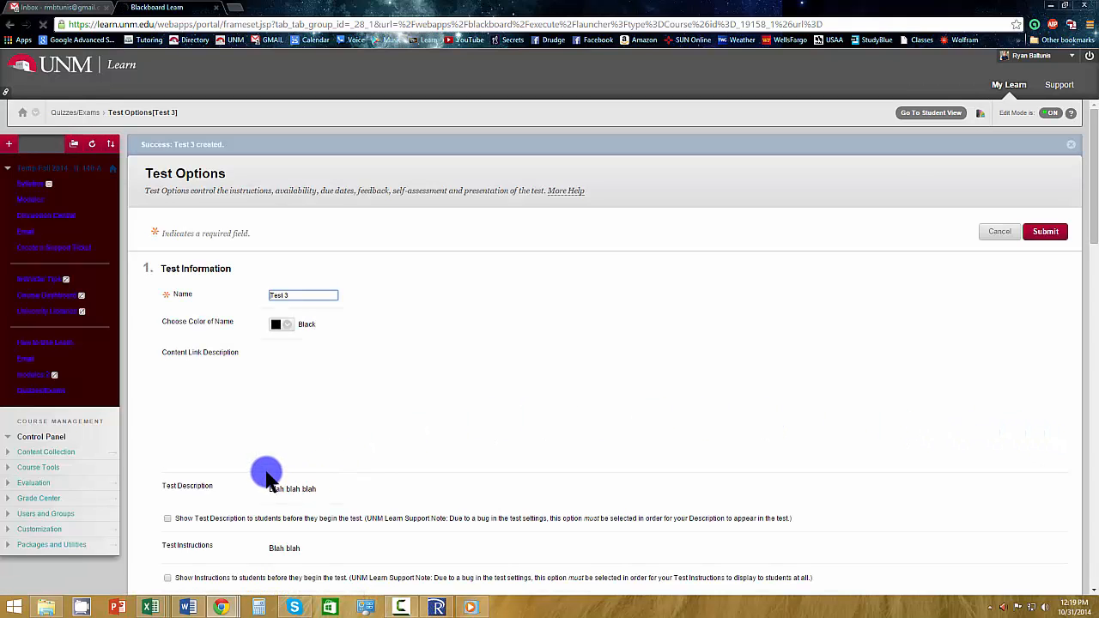
pyautogui.scroll(-20, 744, 330)
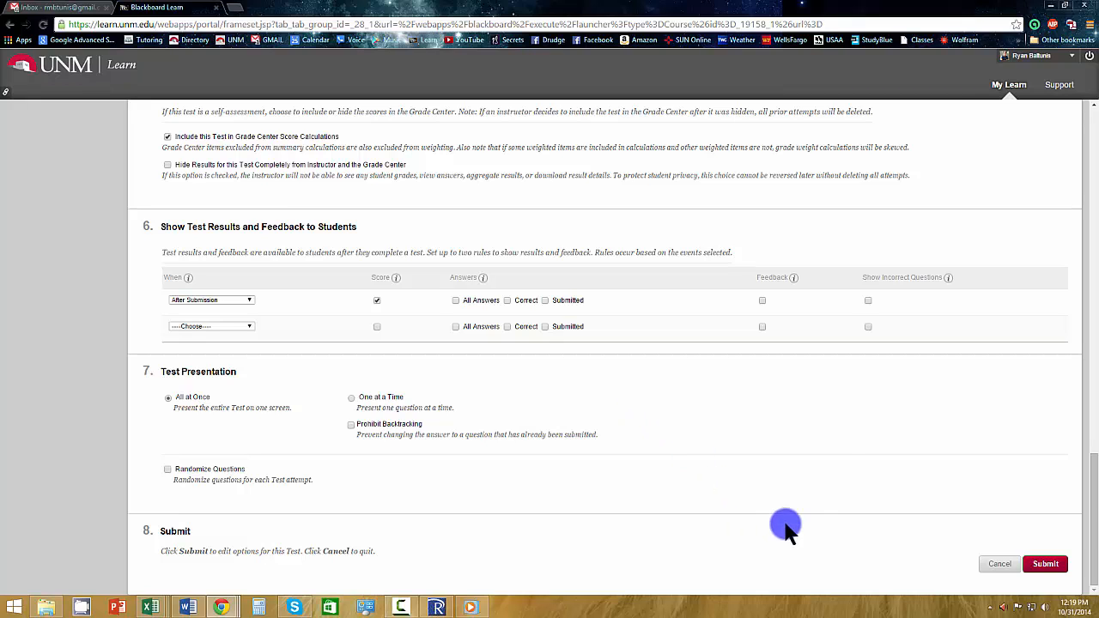
pyautogui.click(1046, 564)
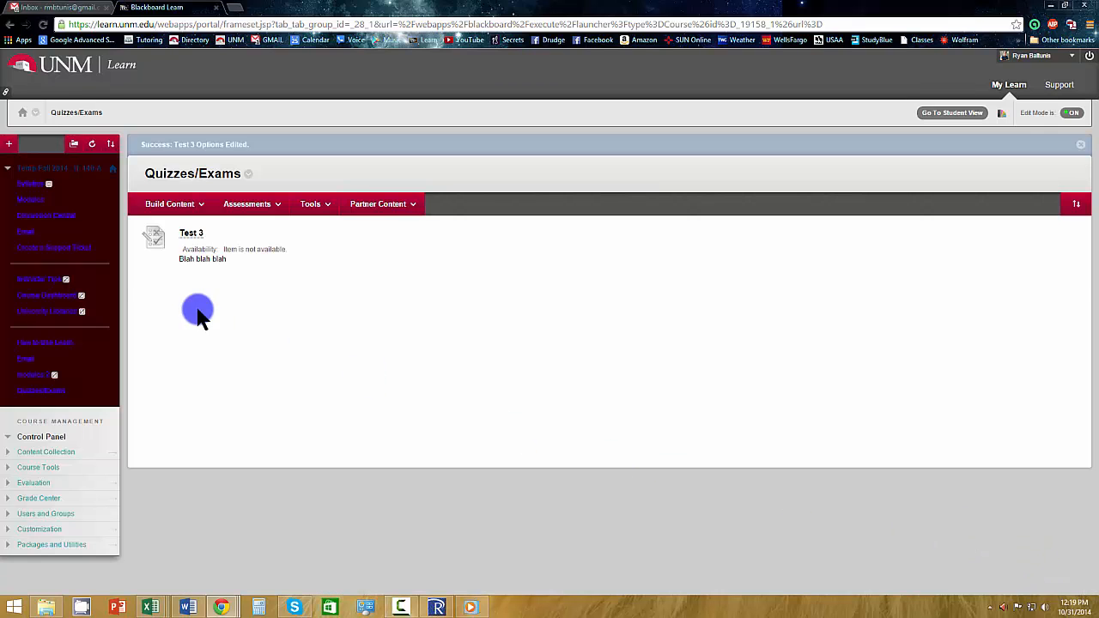
# Open Test 3 from the Quizzes/Exams area for editing and look over its questions.
pyautogui.click(208, 235)
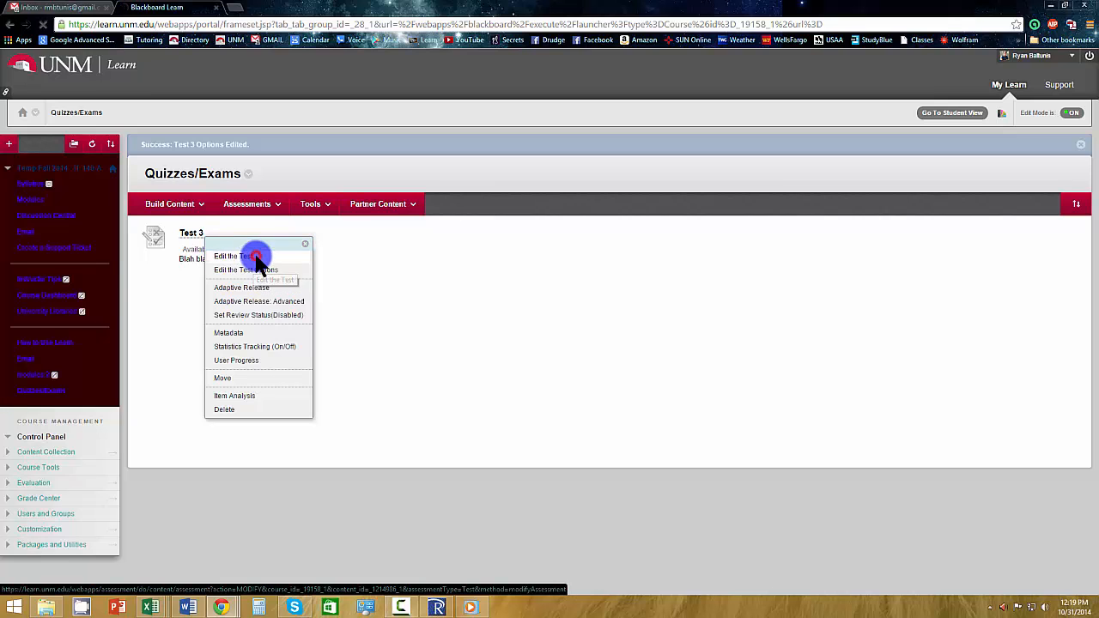
pyautogui.click(255, 260)
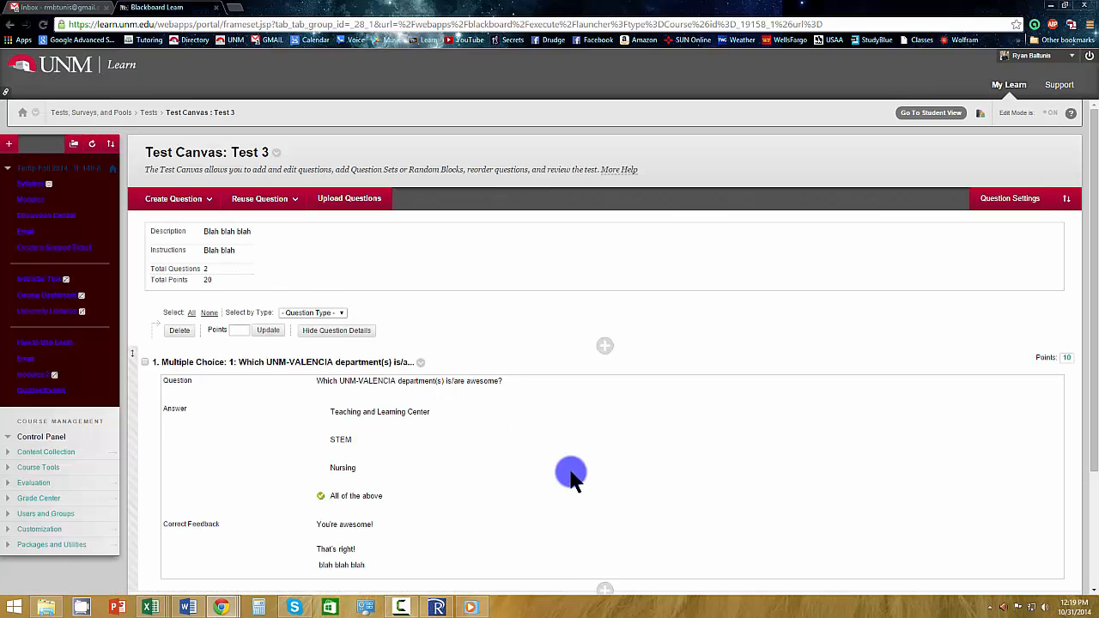
pyautogui.scroll(-2, 589, 505)
pyautogui.scroll(2, 354, 345)
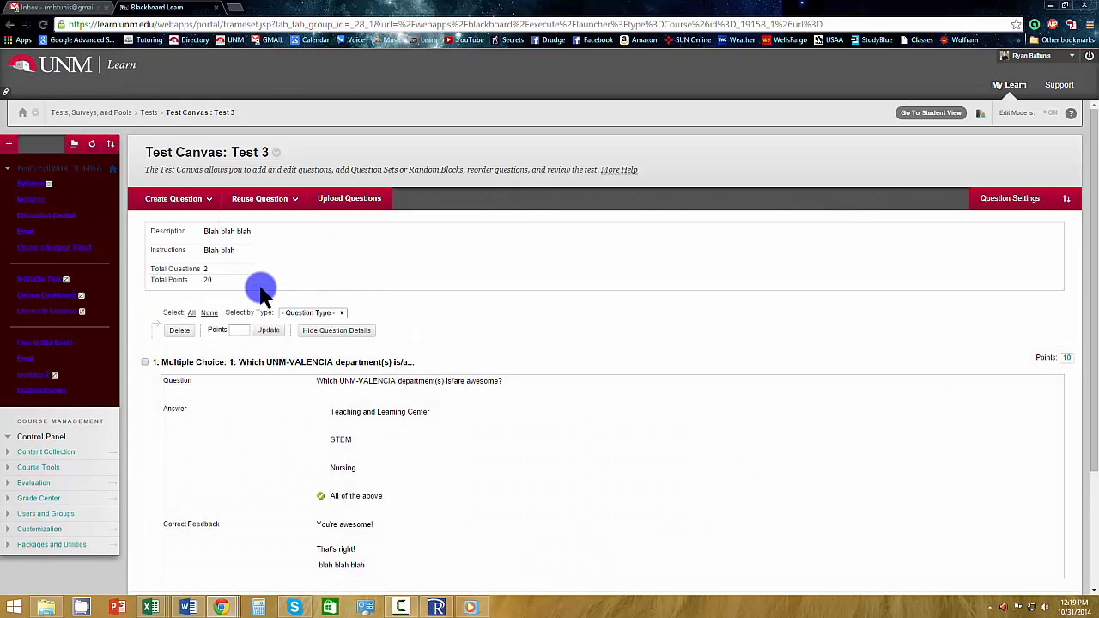
# Create a Short Answer question in Test 3 with the question title 2.
pyautogui.click(196, 204)
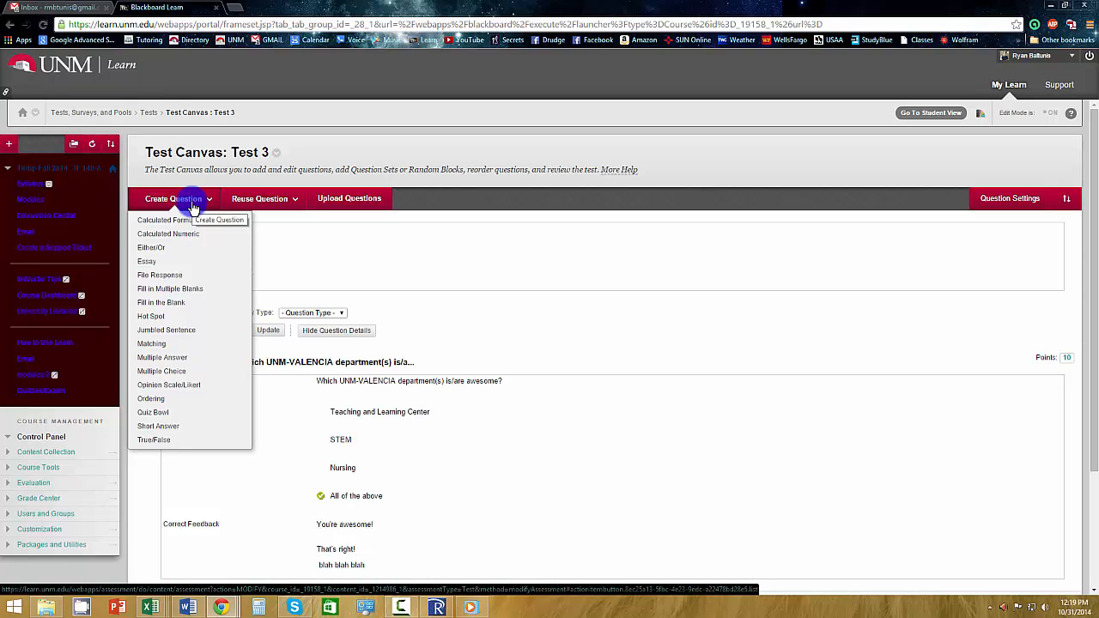
pyautogui.click(189, 430)
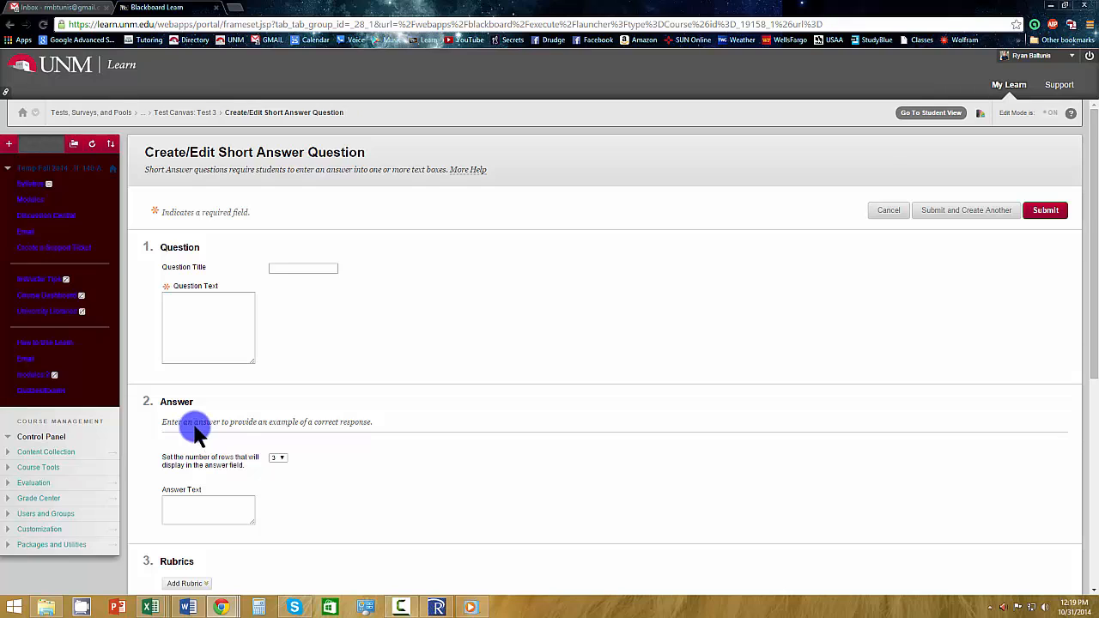
pyautogui.write('2')
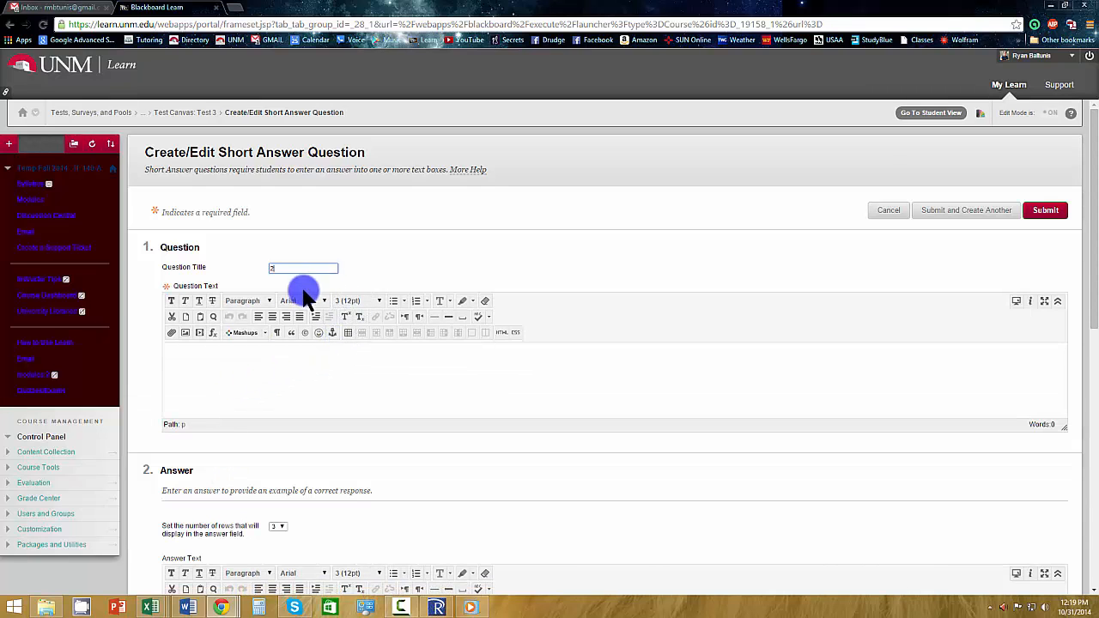
pyautogui.click(290, 282)
# Enter the question text "Please describe your experience at UNM-VC or tell us how awesome it is ^_^".
pyautogui.click(246, 347)
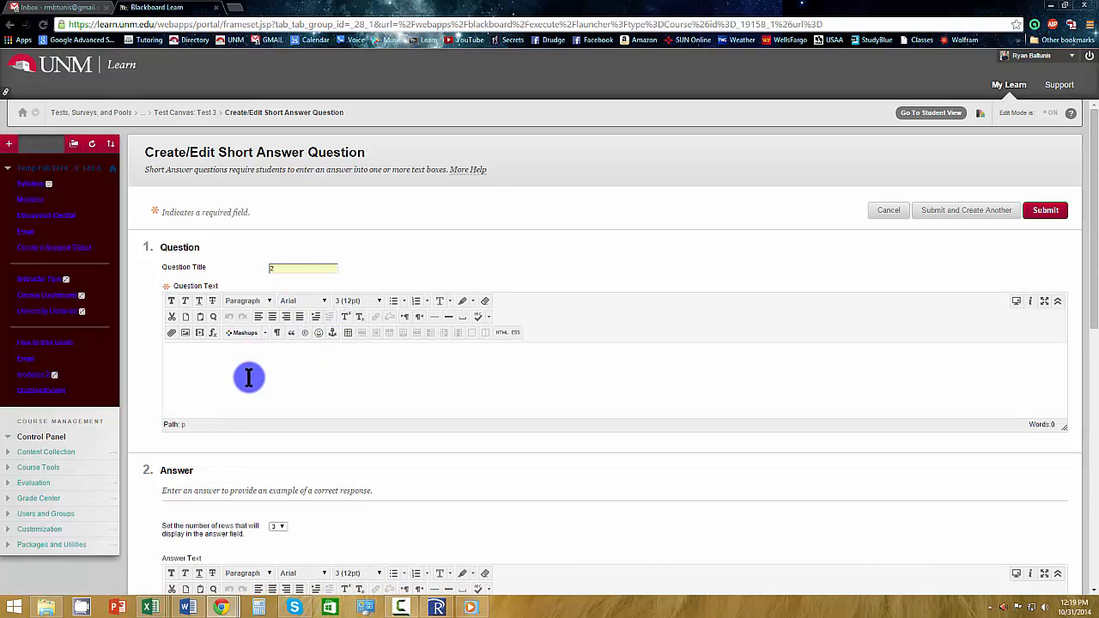
pyautogui.write('Please describe your experience at UNM-VC or tel')
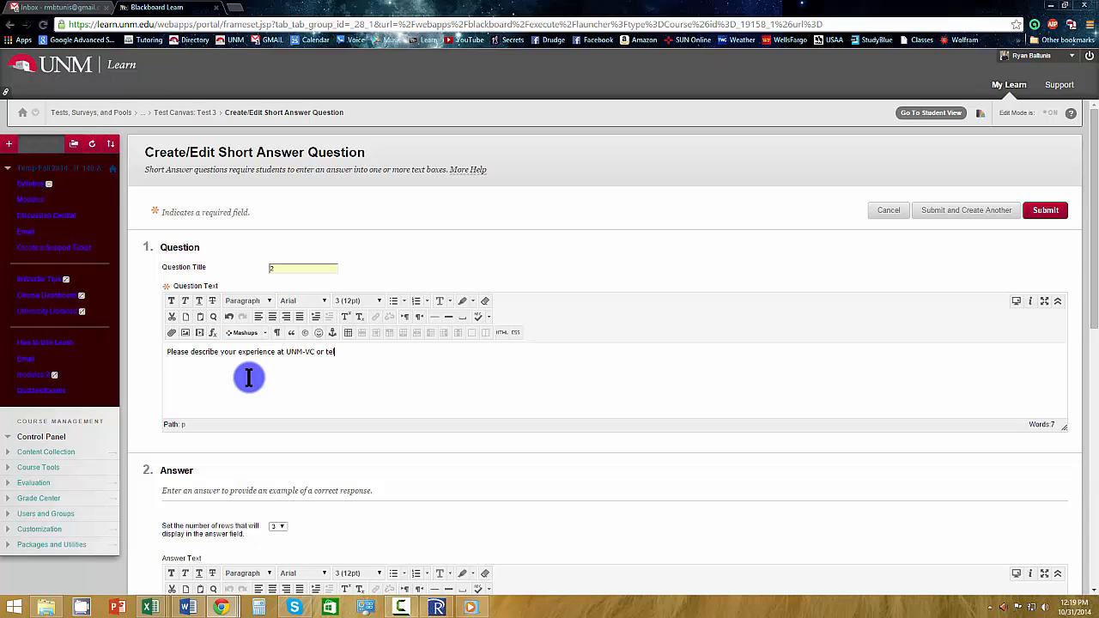
pyautogui.write('l us how awesome it is ^_^')
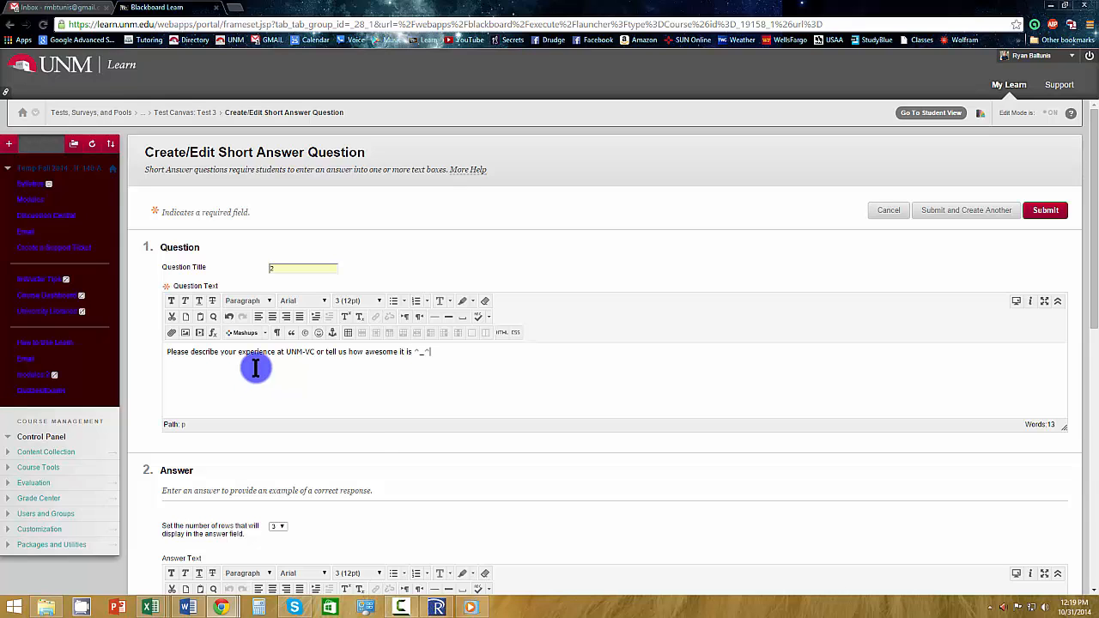
# Enter "blah blah blah" as the sample answer text of the short answer question.
pyautogui.scroll(-3, 382, 459)
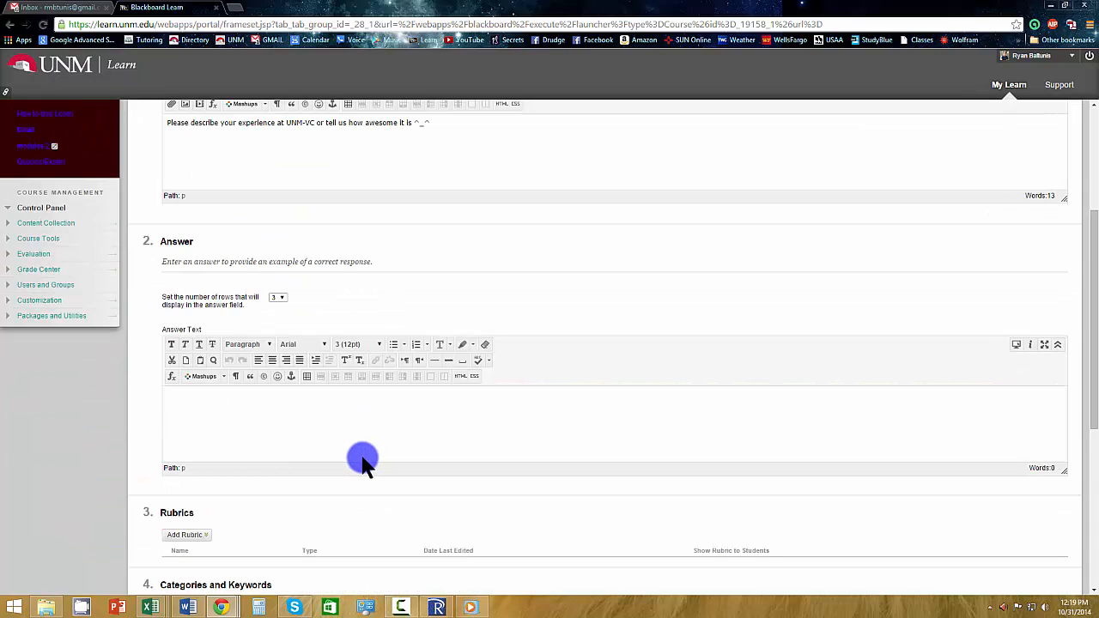
pyautogui.click(358, 430)
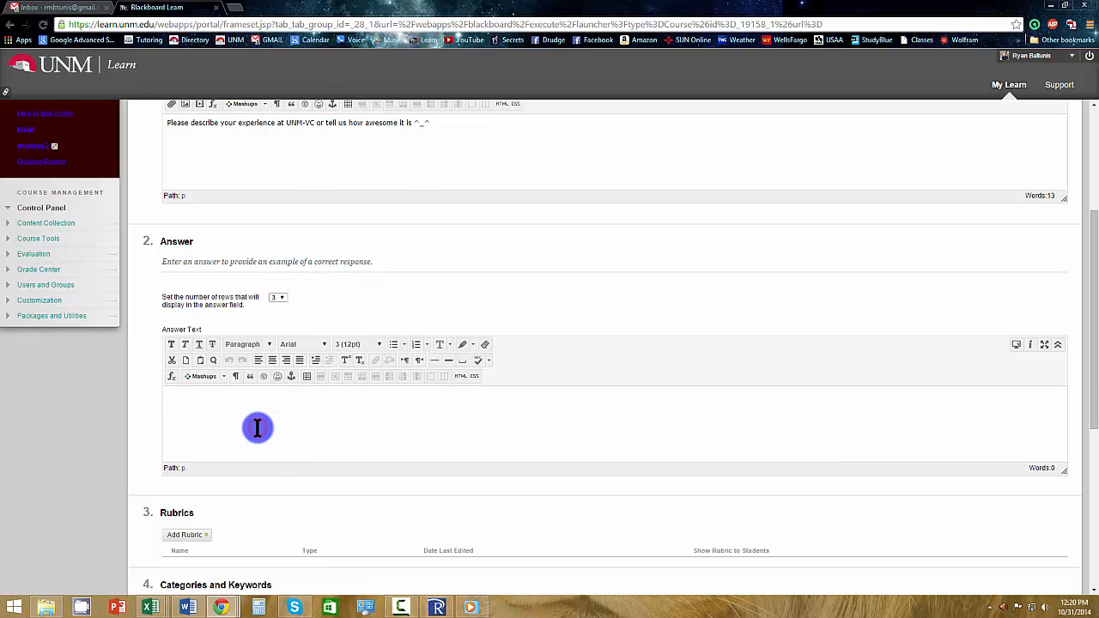
pyautogui.scroll(2, 257, 427)
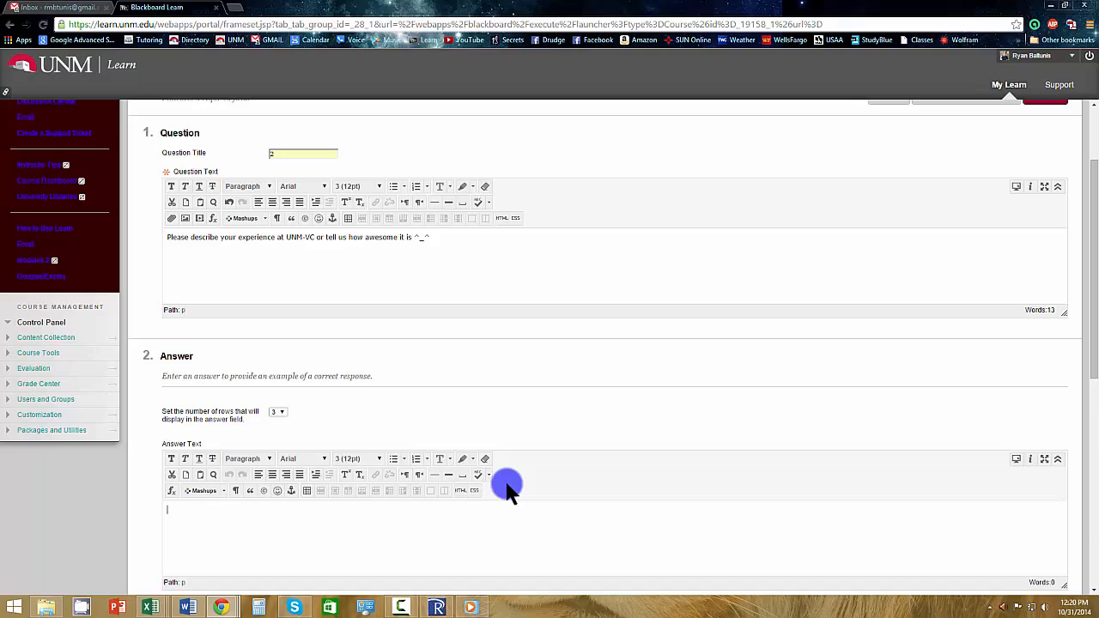
pyautogui.scroll(-1, 322, 554)
pyautogui.click(309, 540)
pyautogui.click(305, 463)
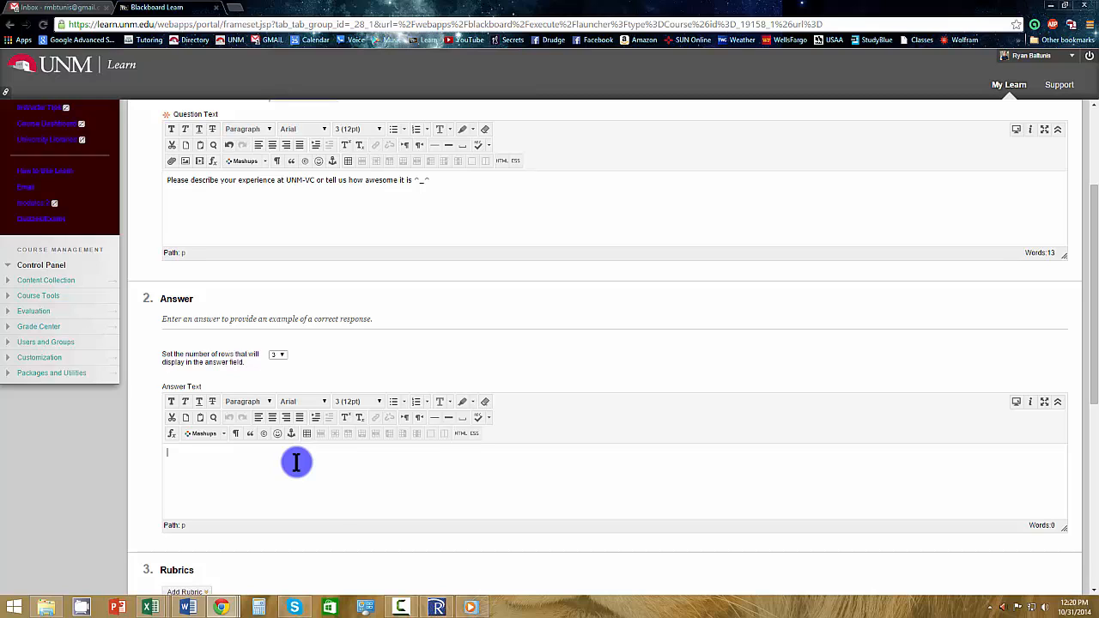
pyautogui.scroll(-2, 321, 484)
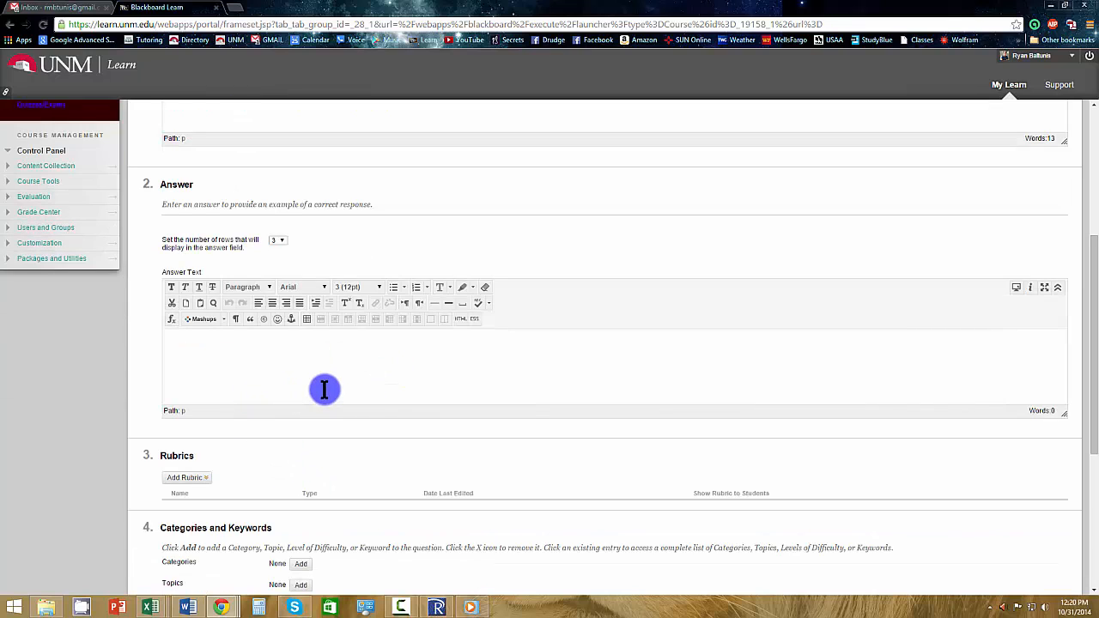
pyautogui.write('blah blah blah')
# Check the rubric, category and instructor notes sections, and submit the short answer question.
pyautogui.click(519, 358)
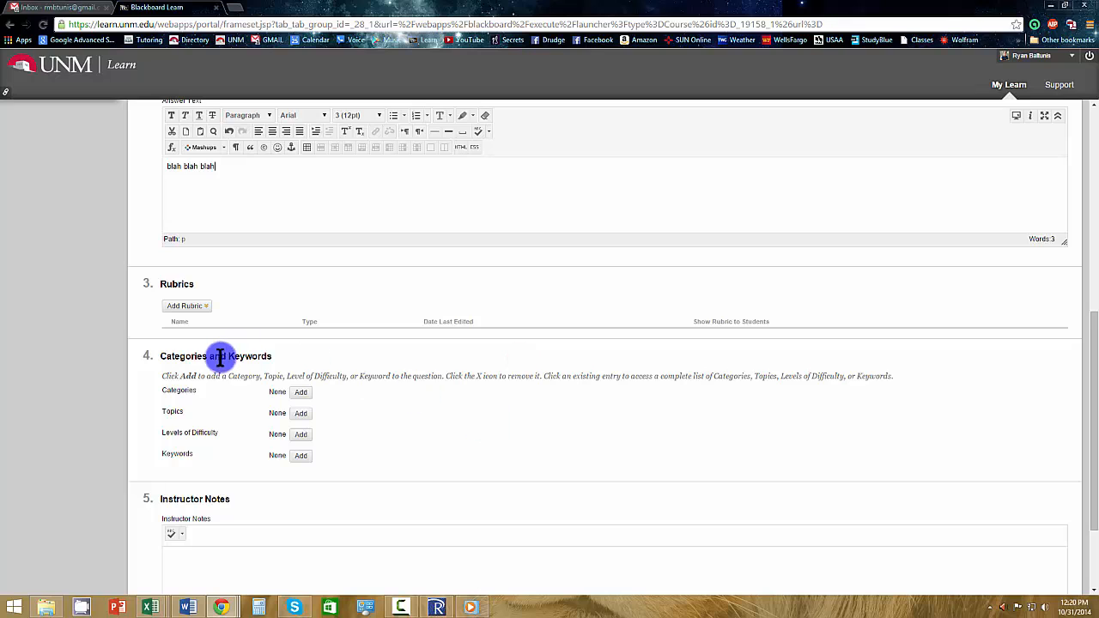
pyautogui.click(196, 306)
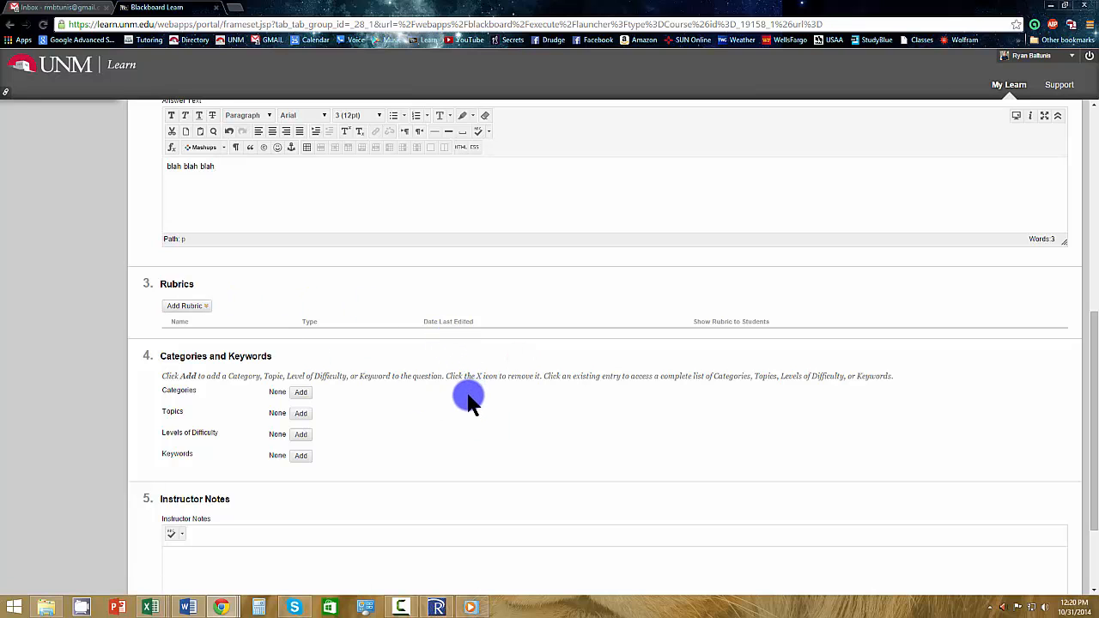
pyautogui.scroll(-2, 549, 451)
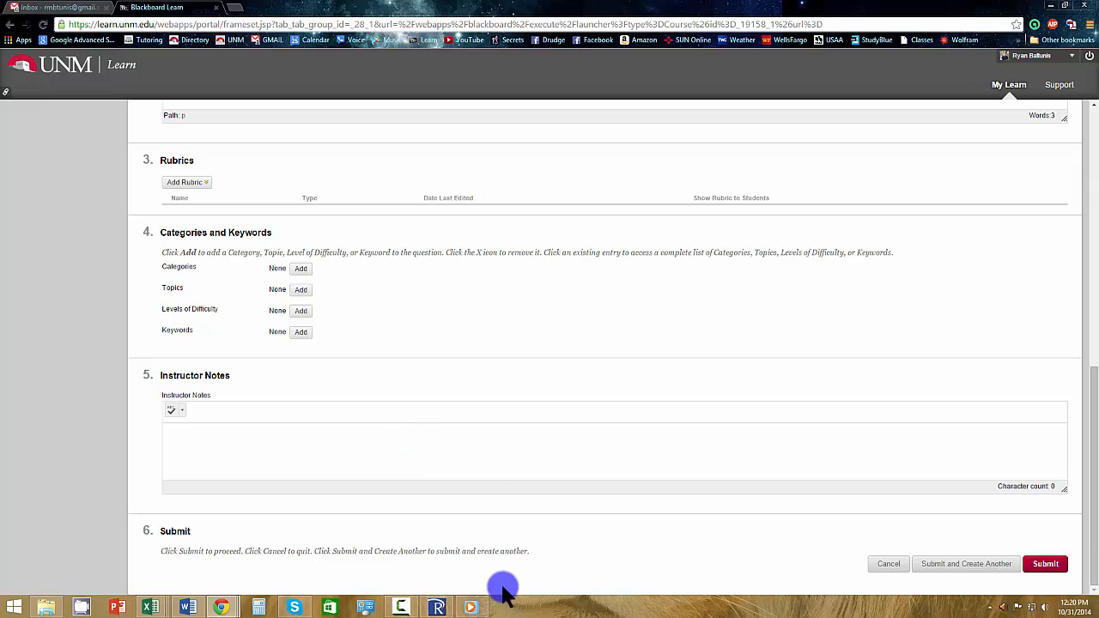
pyautogui.click(1046, 564)
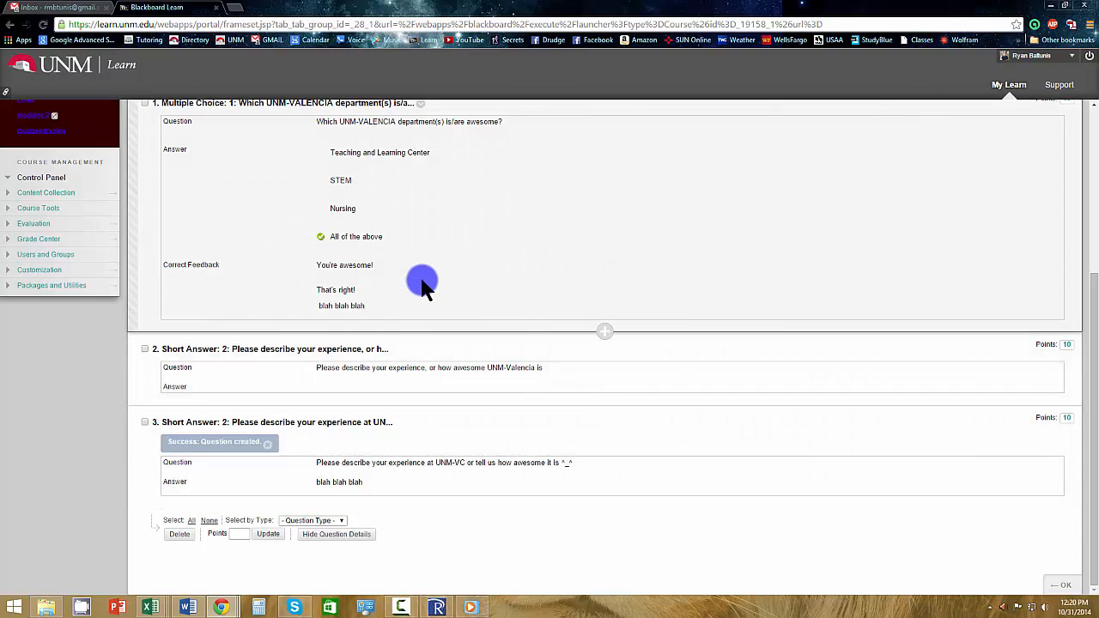
# Look over Test 3's questions and open the multiple choice question about UNM-VALENCIA departments for editing.
pyautogui.scroll(5, 466, 297)
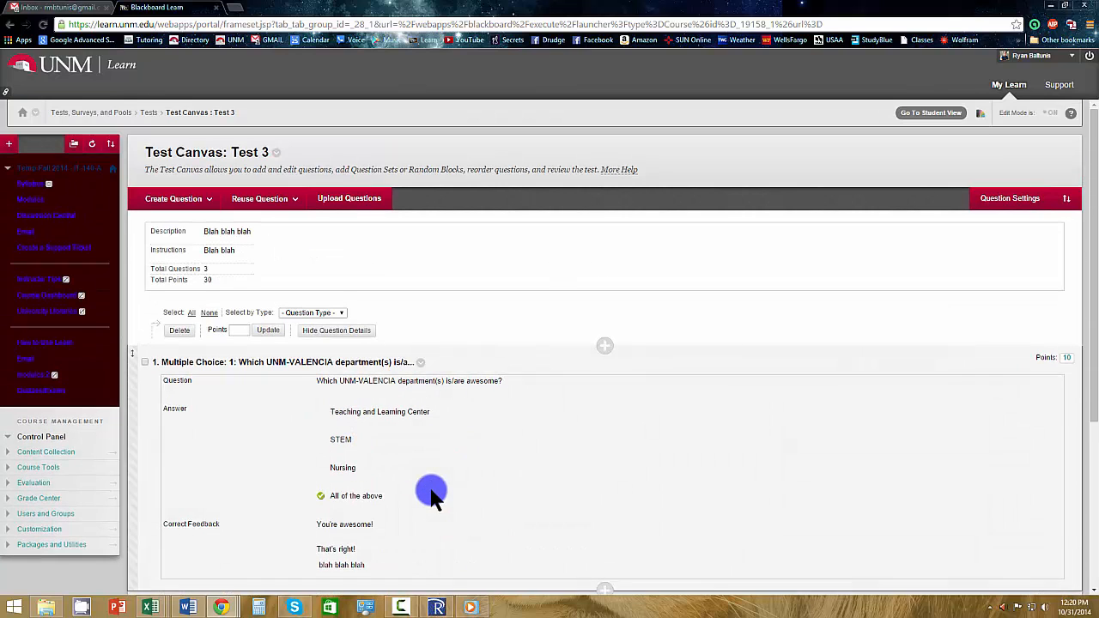
pyautogui.scroll(-2, 432, 496)
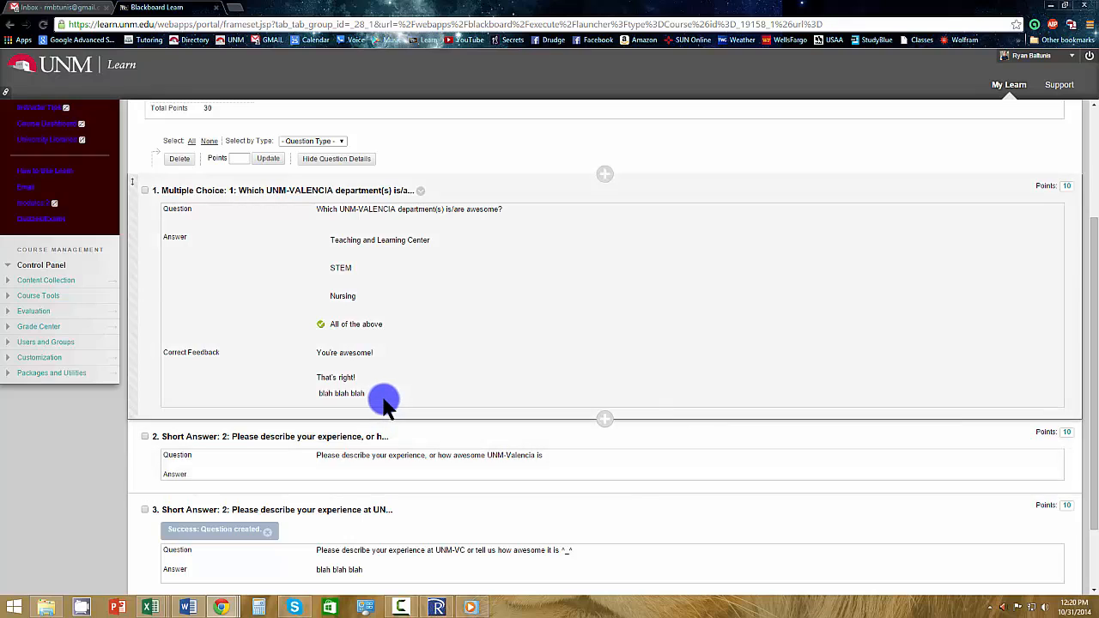
pyautogui.scroll(2, 383, 403)
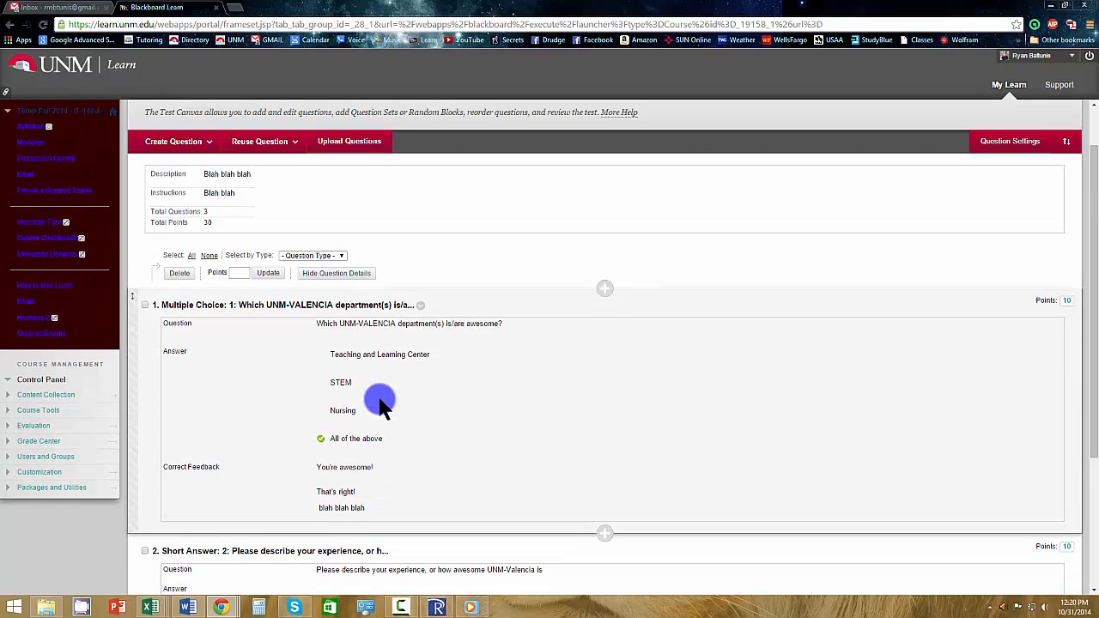
pyautogui.click(422, 309)
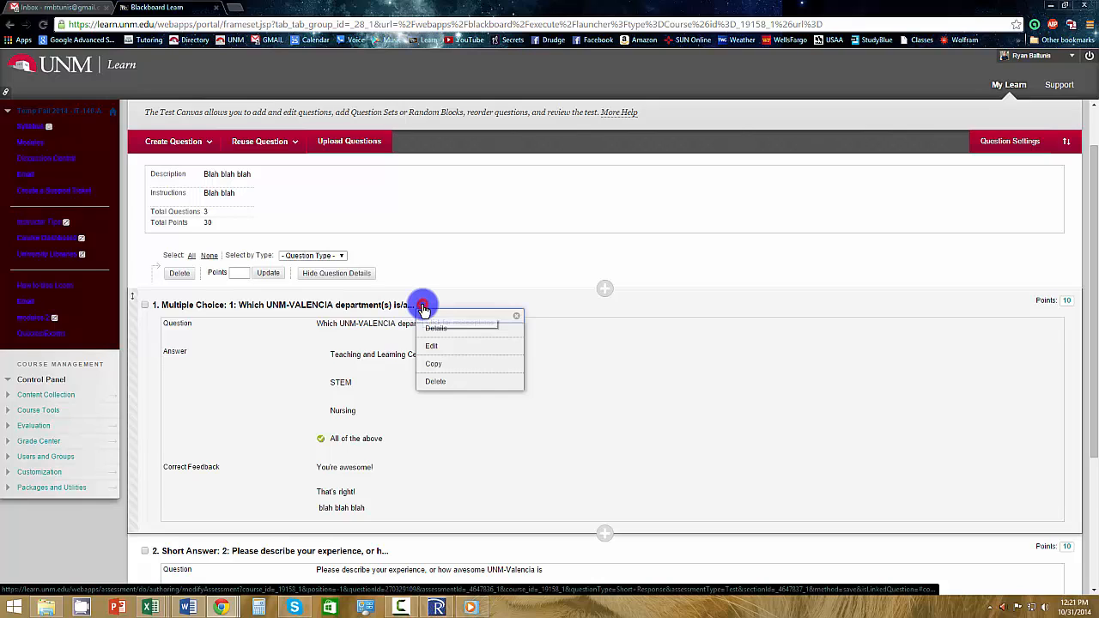
pyautogui.click(433, 346)
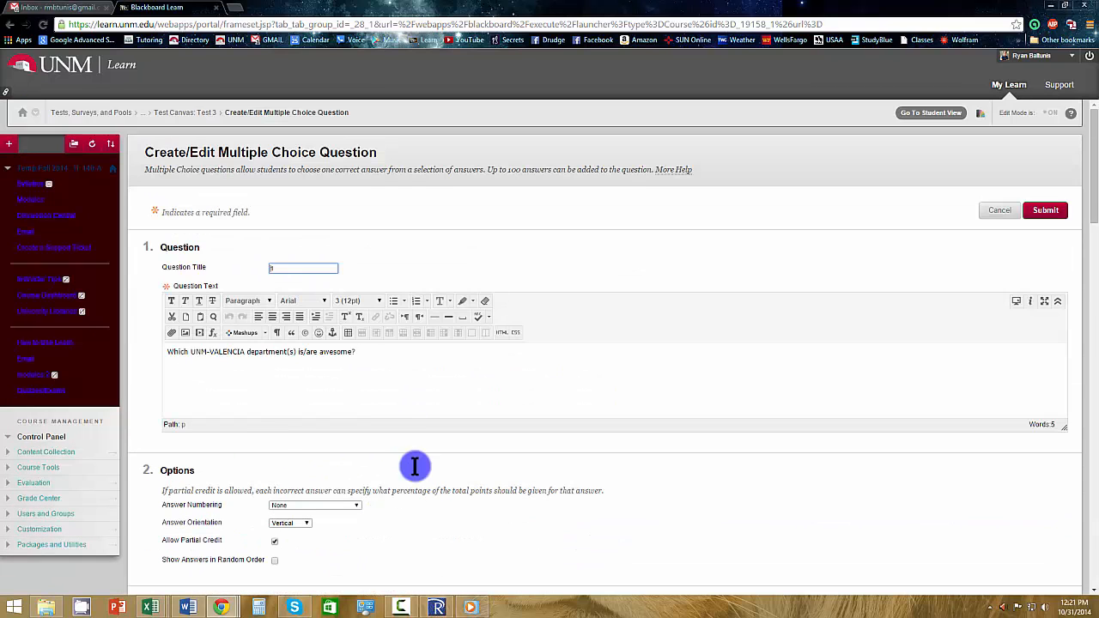
# Review the multiple choice question's text, number of answers, answer choices, partial credit and feedback, and submit the question.
pyautogui.scroll(-2, 252, 189)
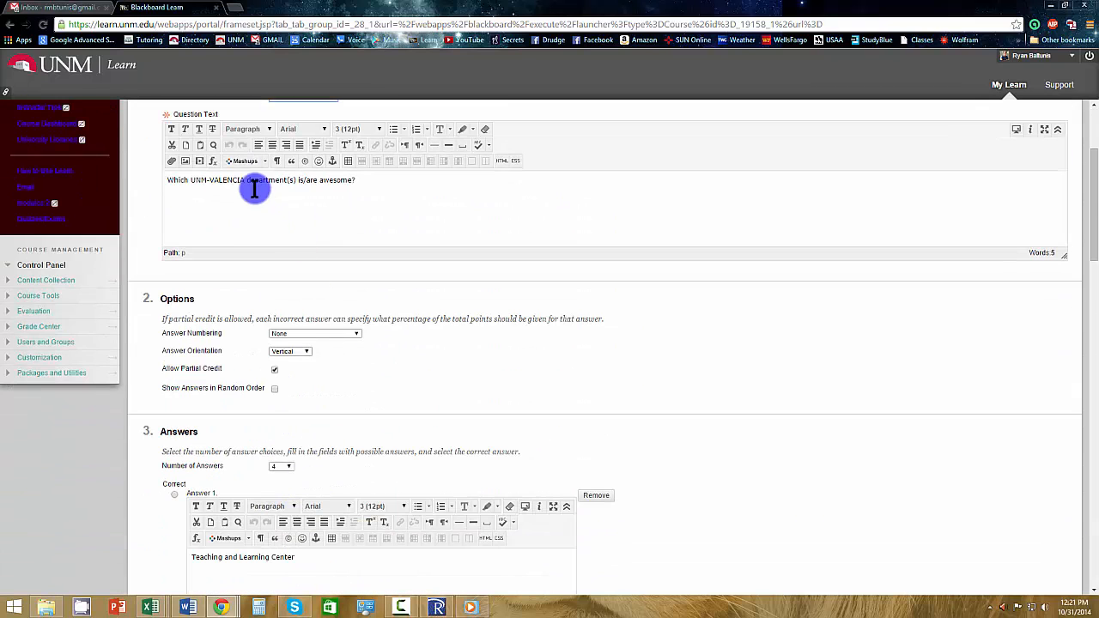
pyautogui.click(292, 216)
pyautogui.scroll(-3, 352, 444)
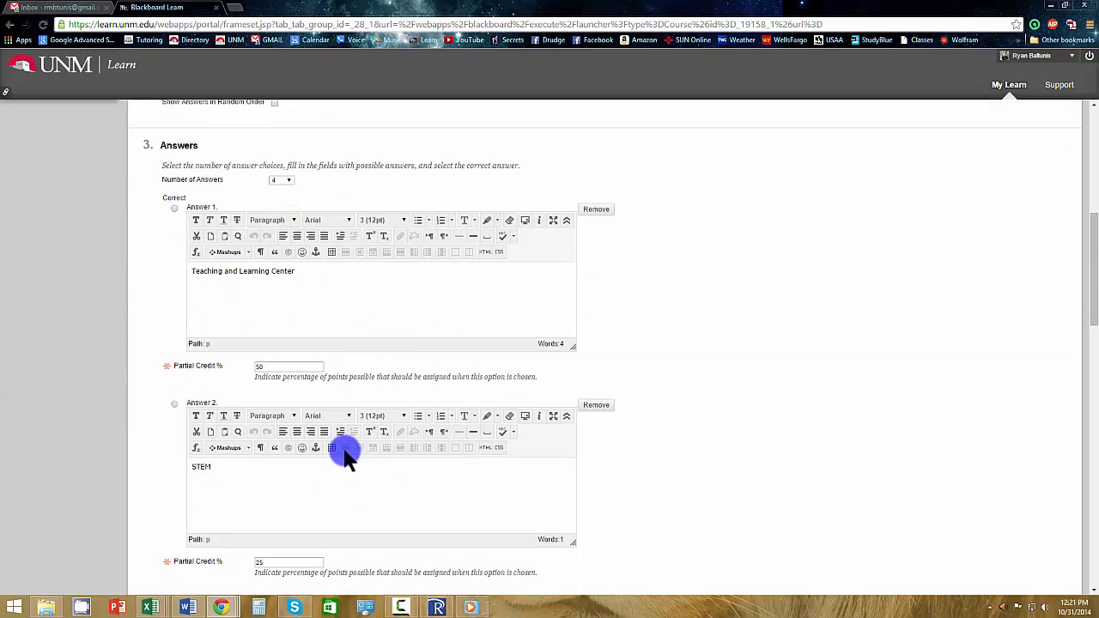
pyautogui.scroll(-1, 313, 558)
pyautogui.scroll(2, 292, 403)
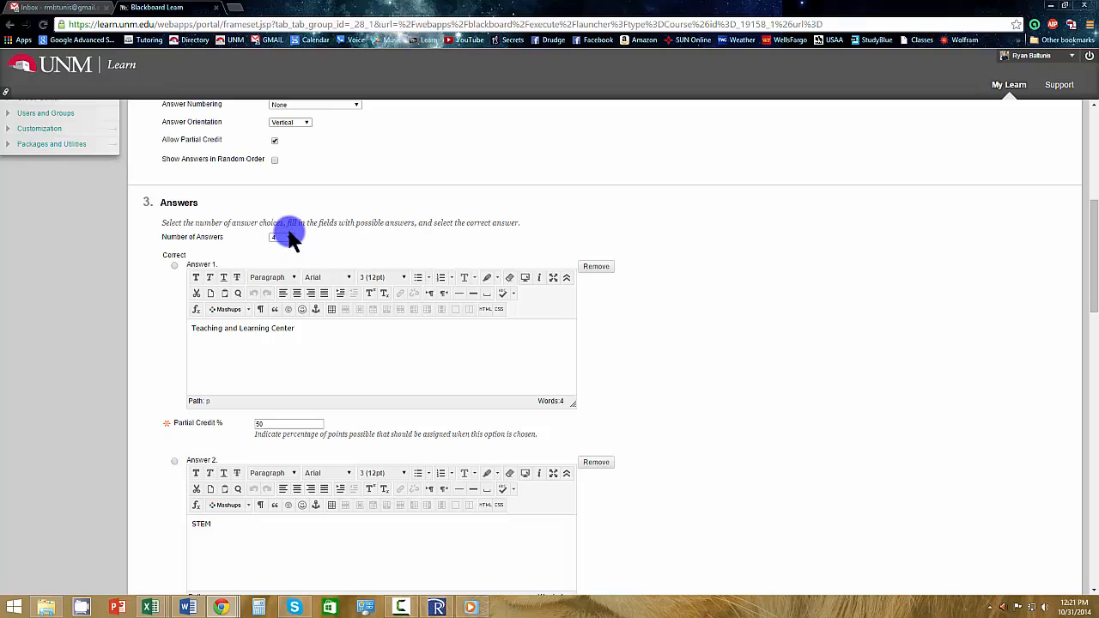
pyautogui.click(283, 238)
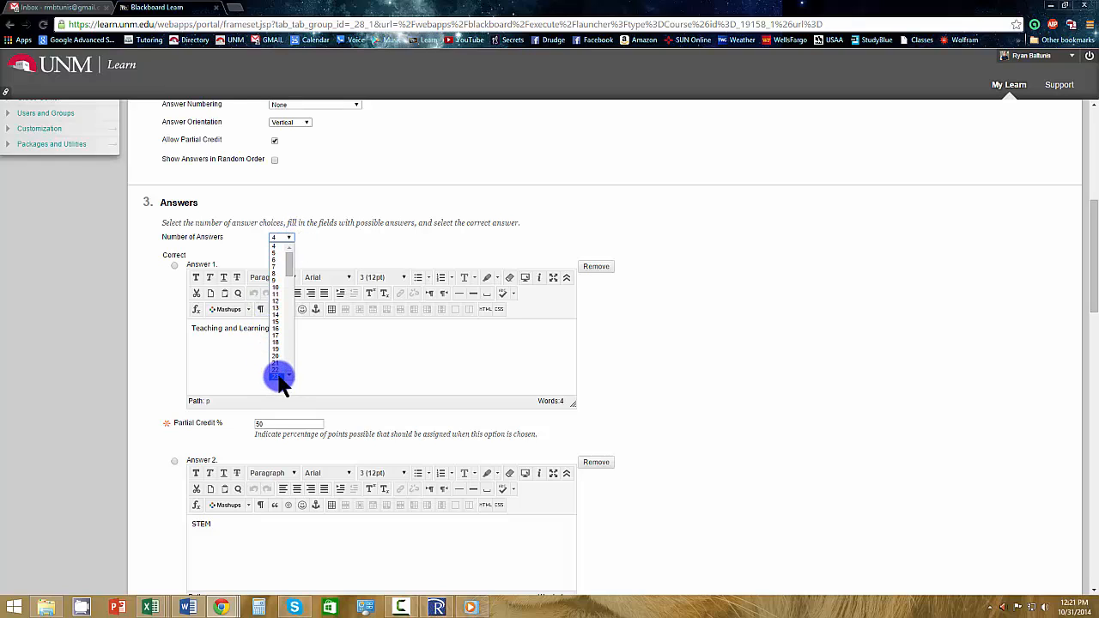
pyautogui.click(326, 244)
pyautogui.scroll(-3, 720, 554)
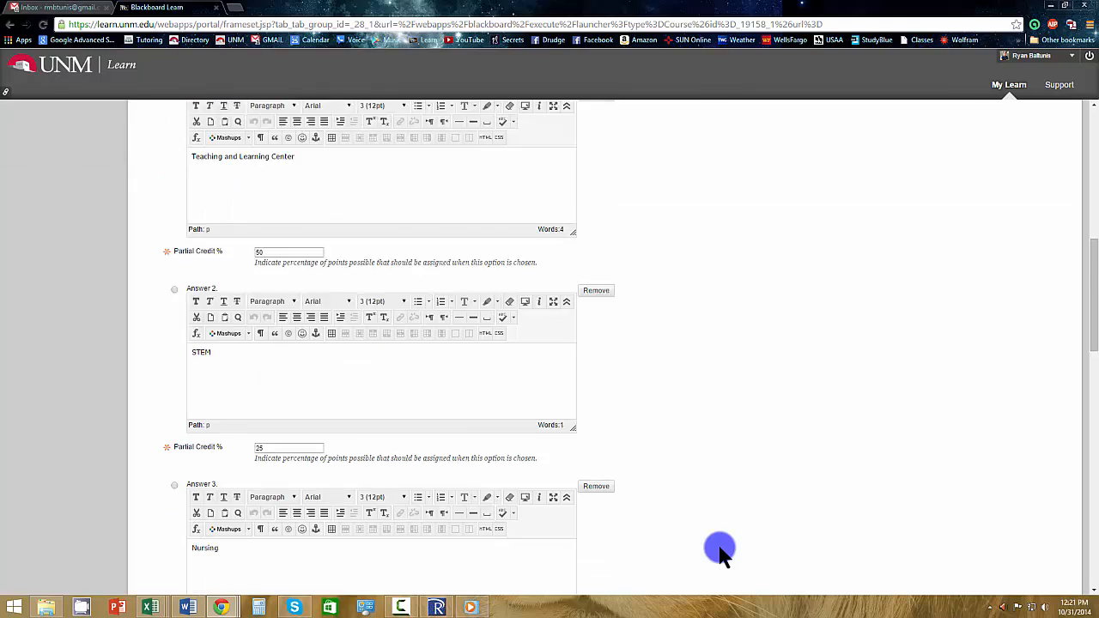
pyautogui.scroll(-6, 720, 553)
pyautogui.scroll(-3, 711, 549)
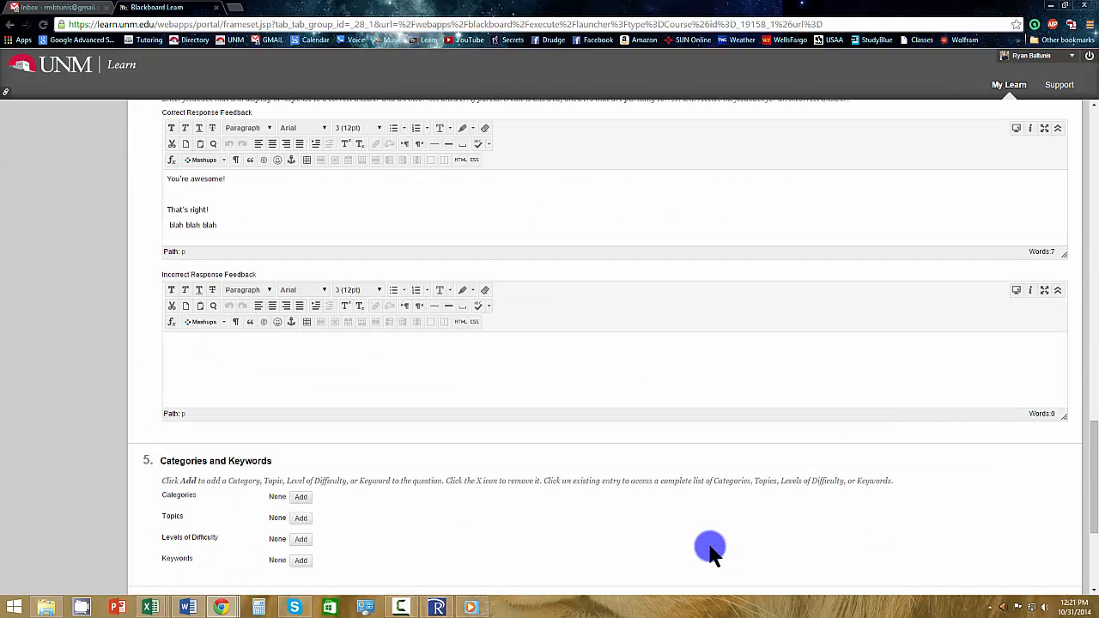
pyautogui.scroll(-3, 711, 550)
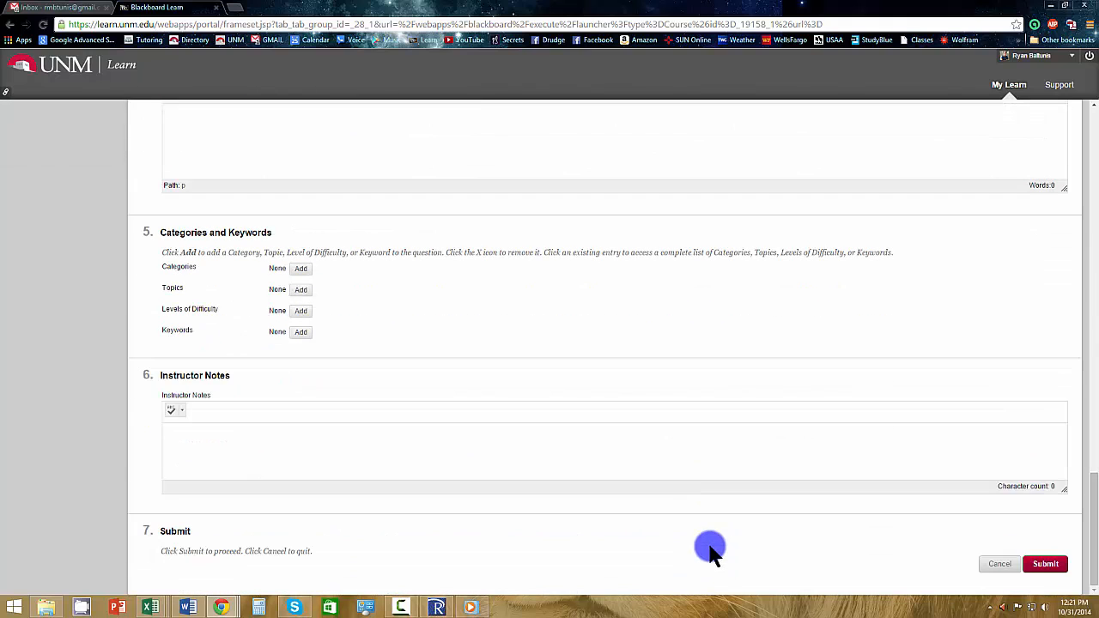
pyautogui.click(1046, 565)
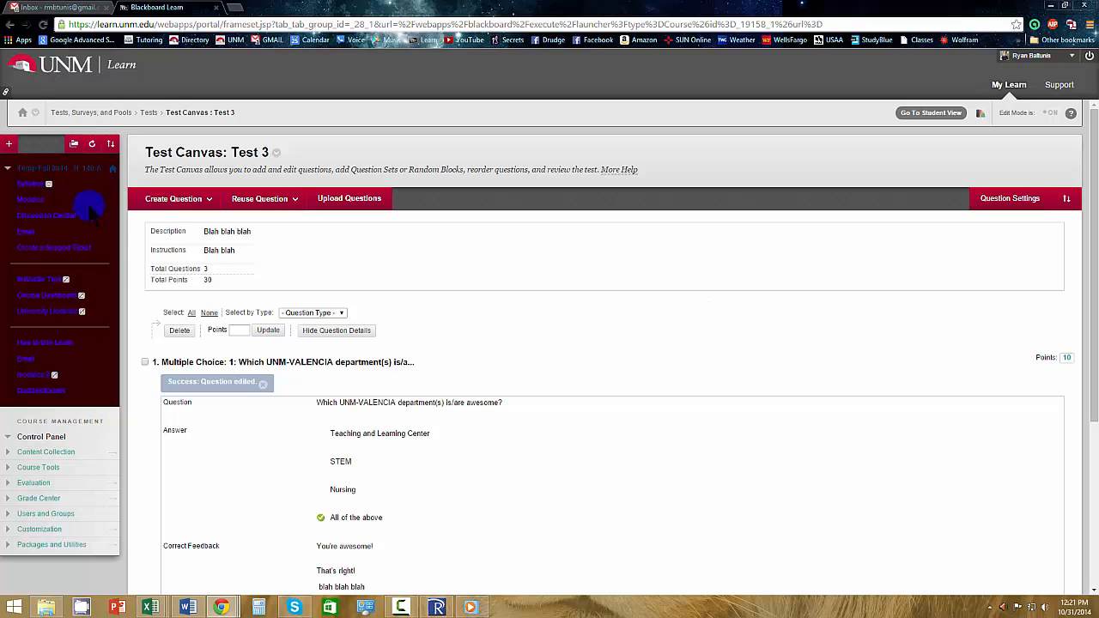
# Go to the Quizzes/Exams area and open the test options of Test 3.
pyautogui.click(53, 199)
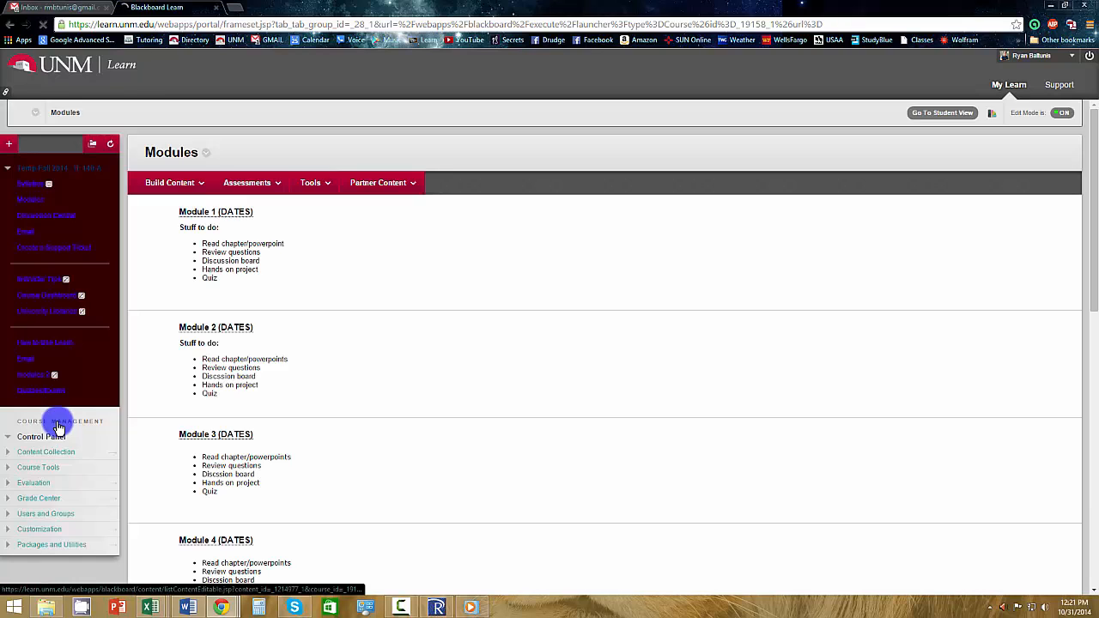
pyautogui.click(52, 409)
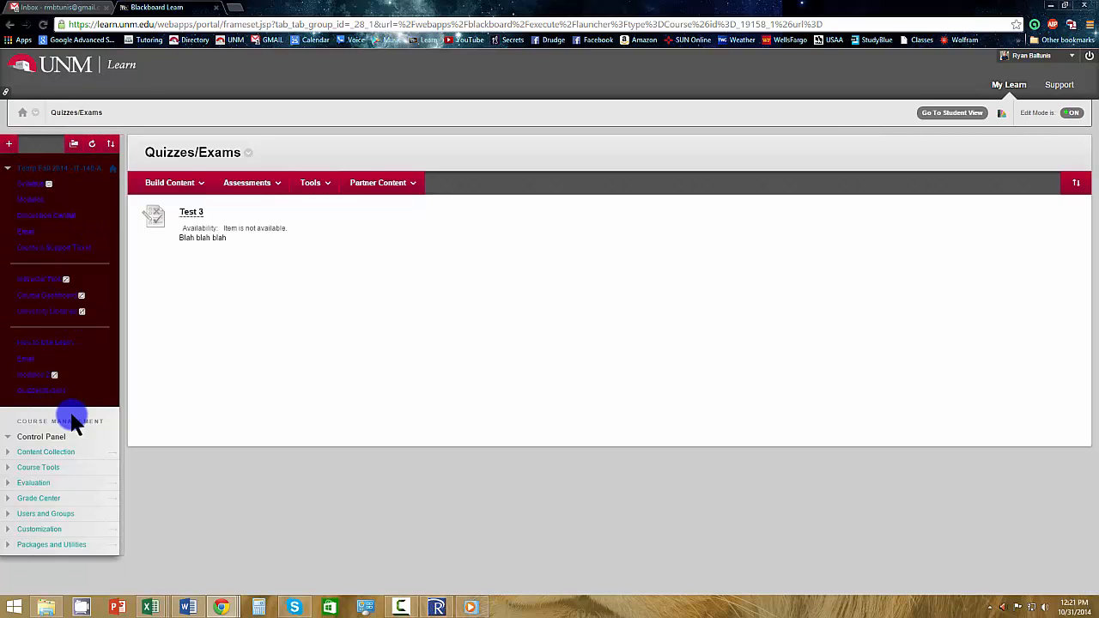
pyautogui.click(211, 214)
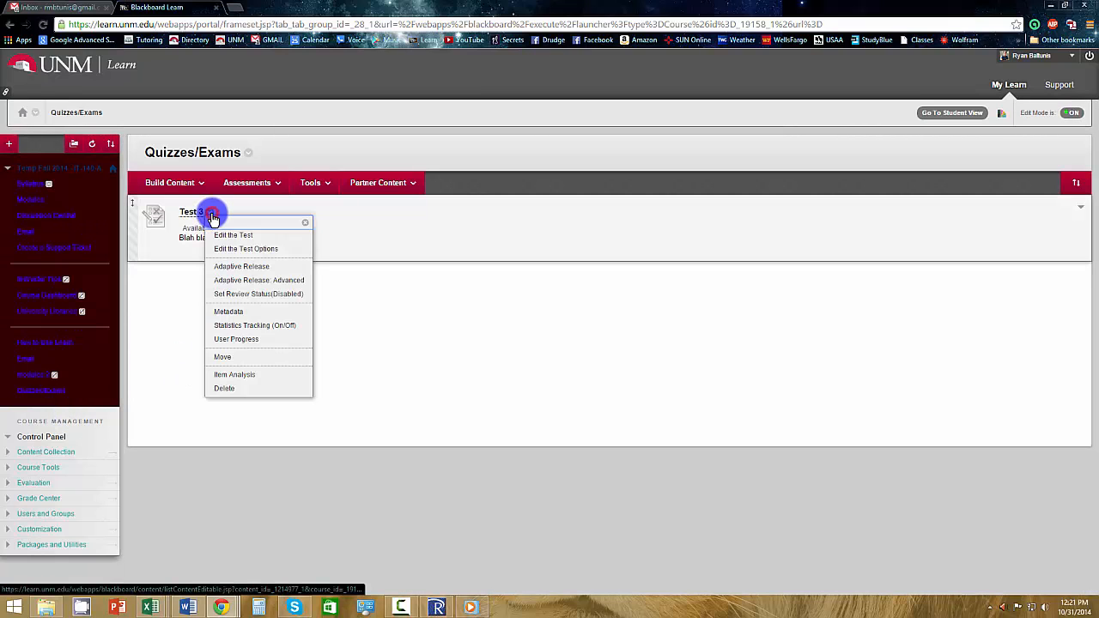
pyautogui.click(245, 251)
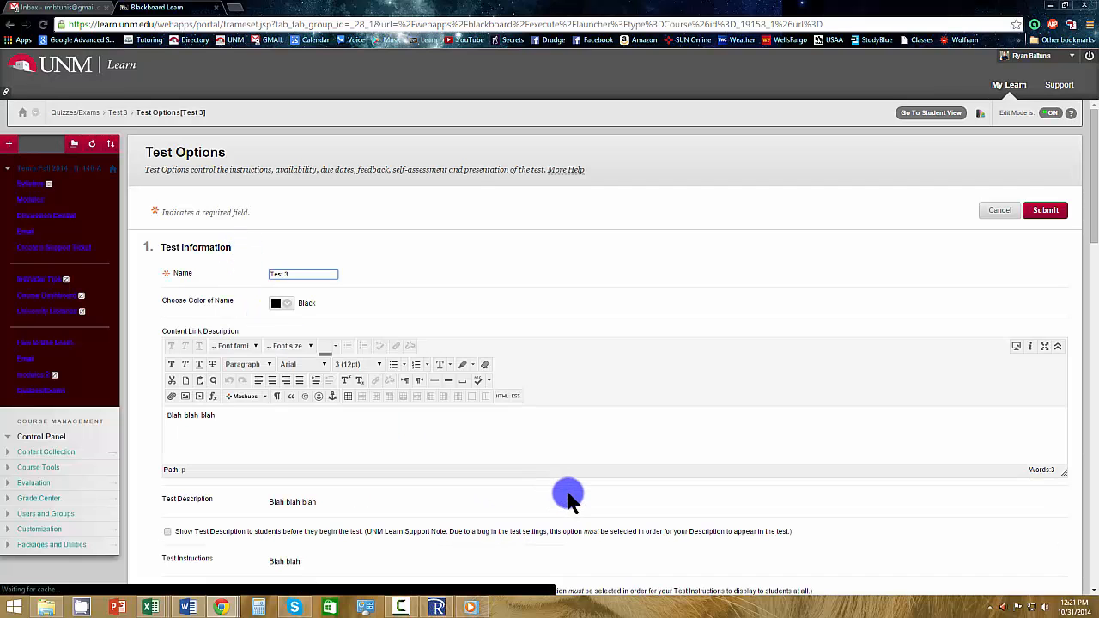
# Allow multiple attempts for Test 3 and set the number of attempts to 2.
pyautogui.scroll(-1, 578, 496)
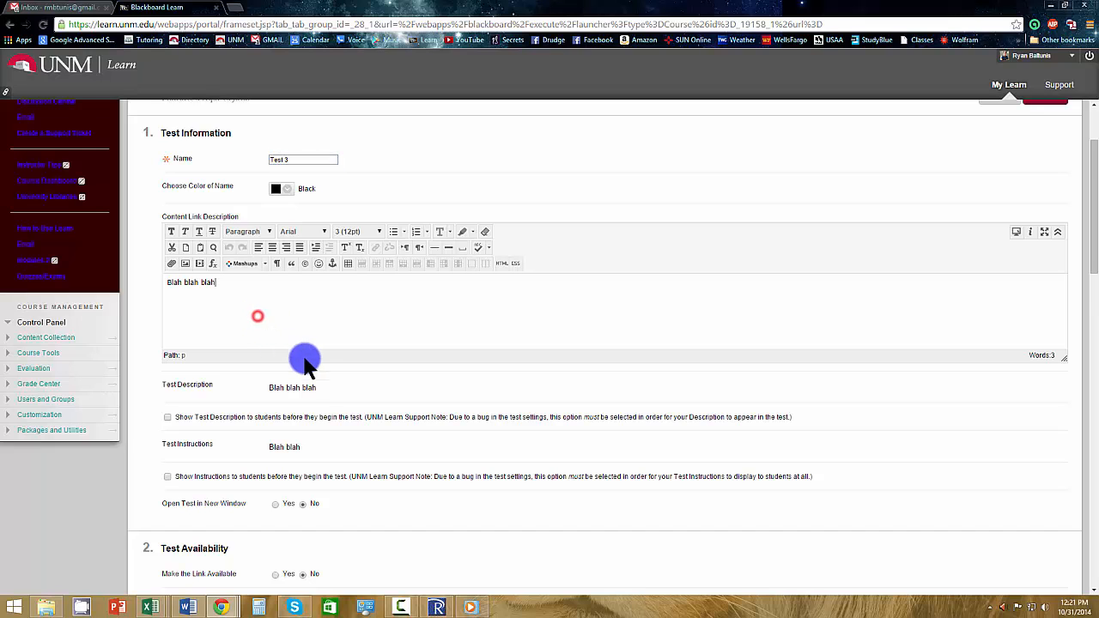
pyautogui.scroll(-1, 309, 387)
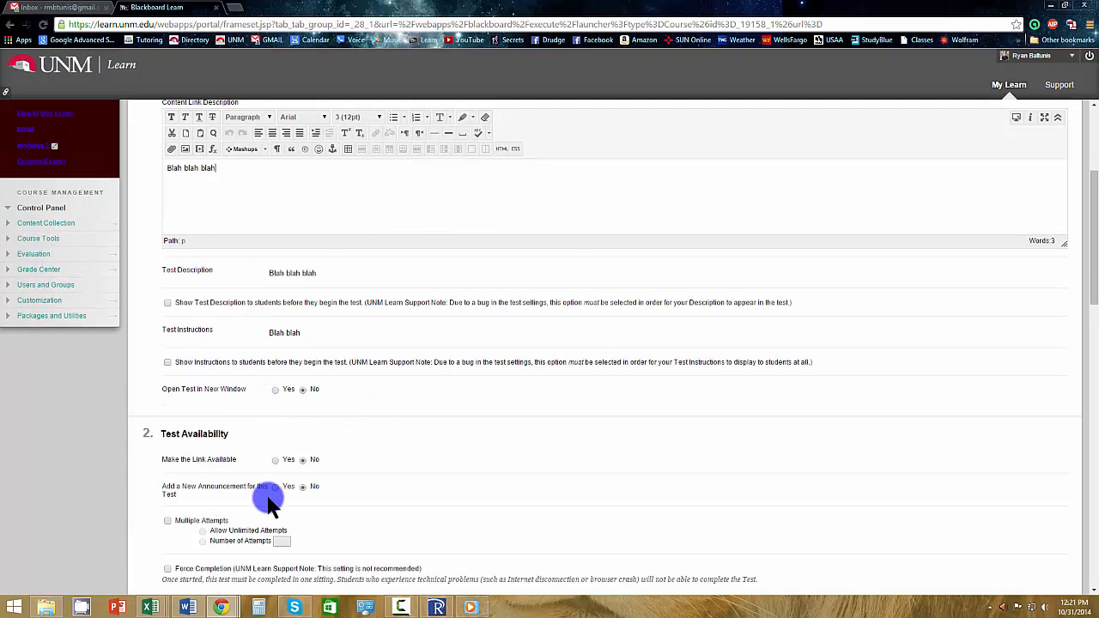
pyautogui.scroll(-2, 270, 500)
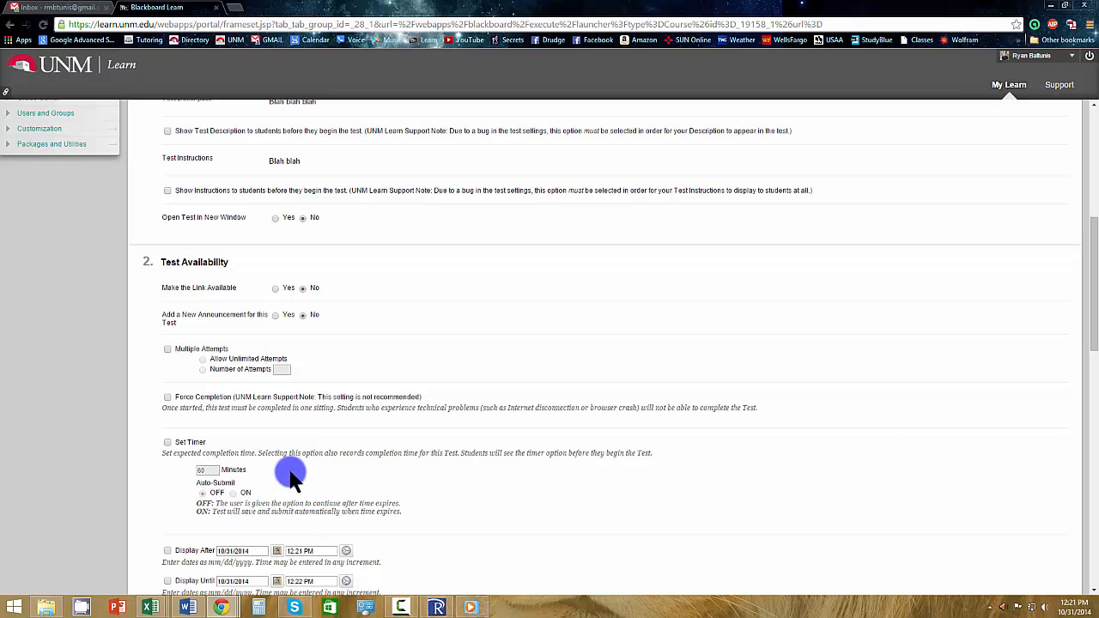
pyautogui.click(166, 349)
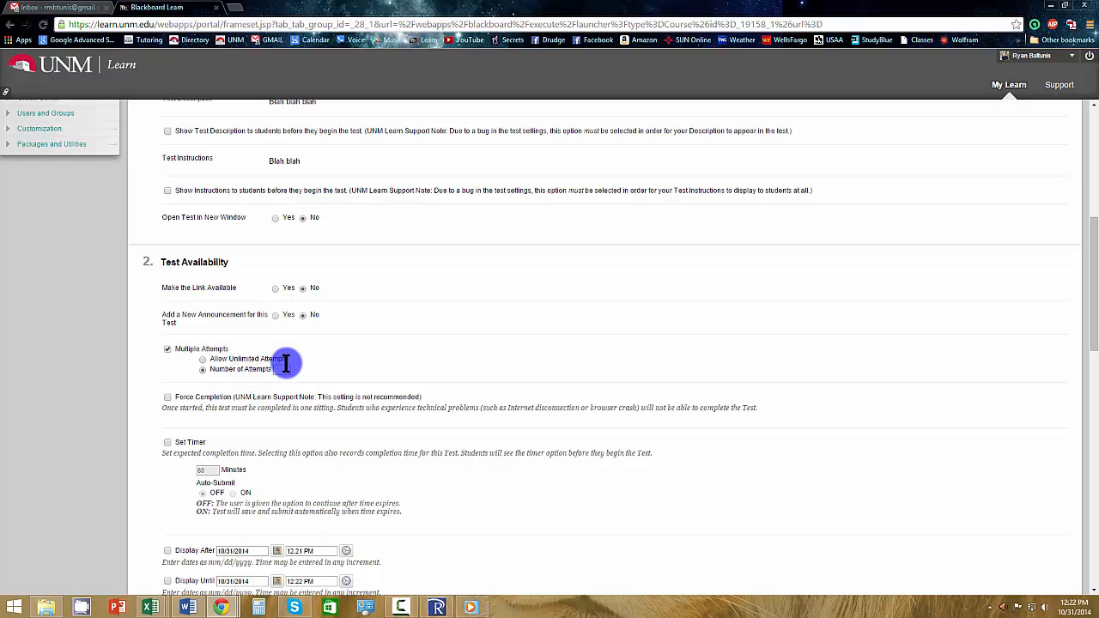
pyautogui.click(289, 370)
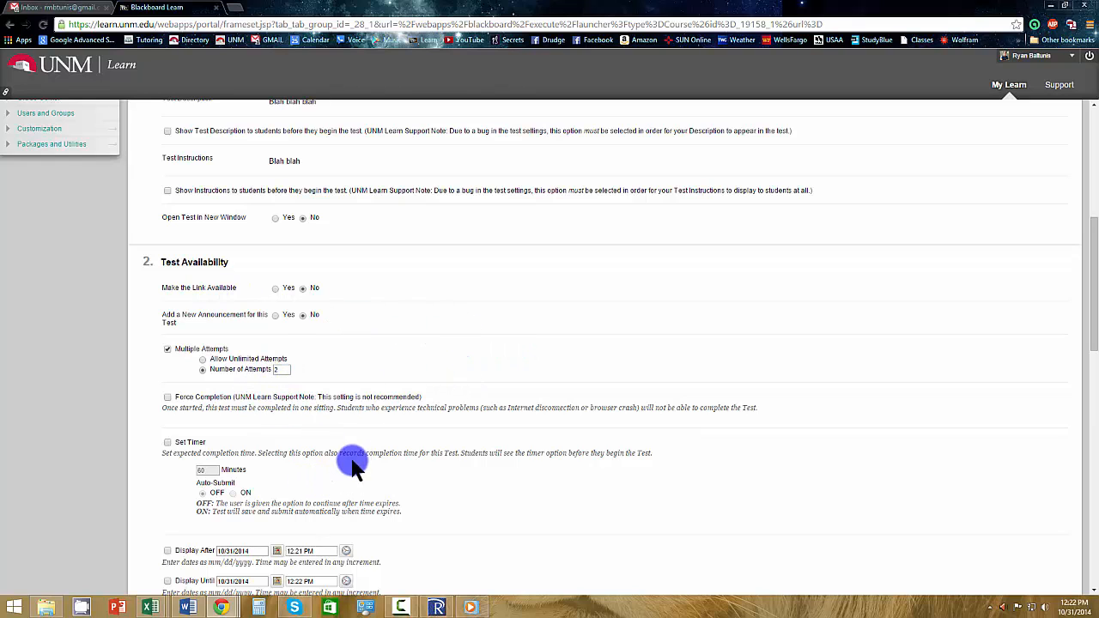
# Enable the test timer at 60 minutes and examine the Auto-Submit setting.
pyautogui.scroll(-1, 412, 408)
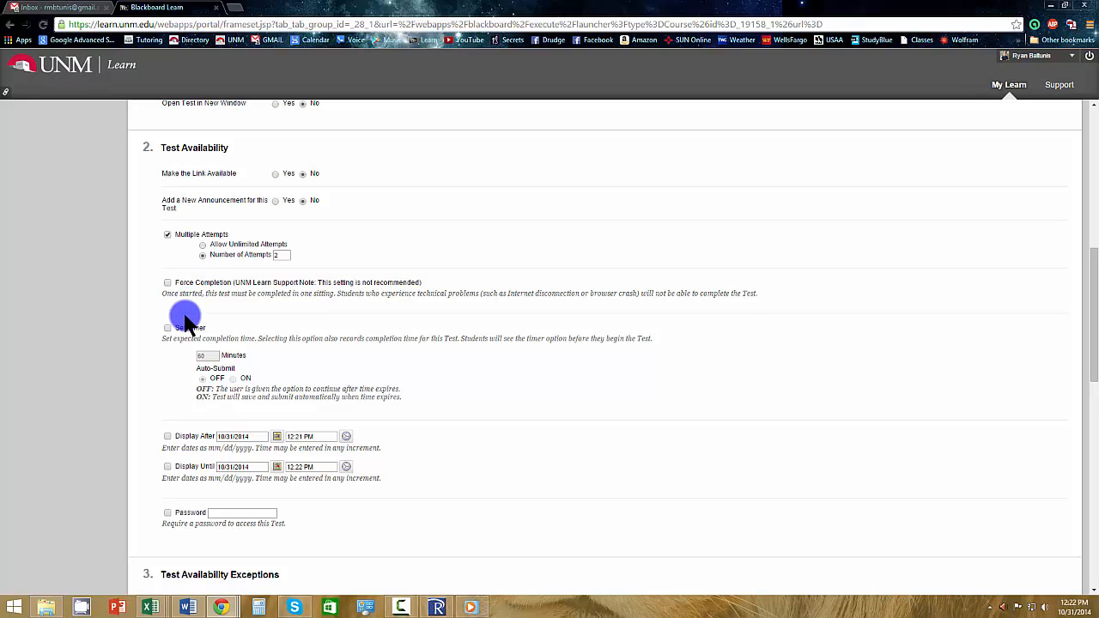
pyautogui.scroll(-1, 463, 429)
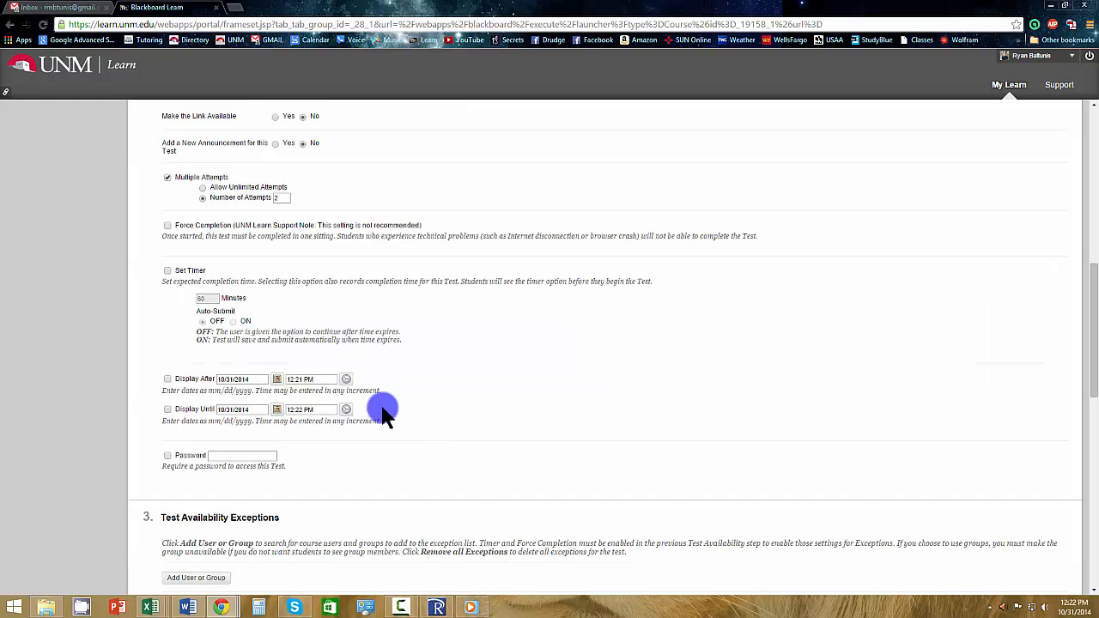
pyautogui.click(168, 270)
pyautogui.click(211, 298)
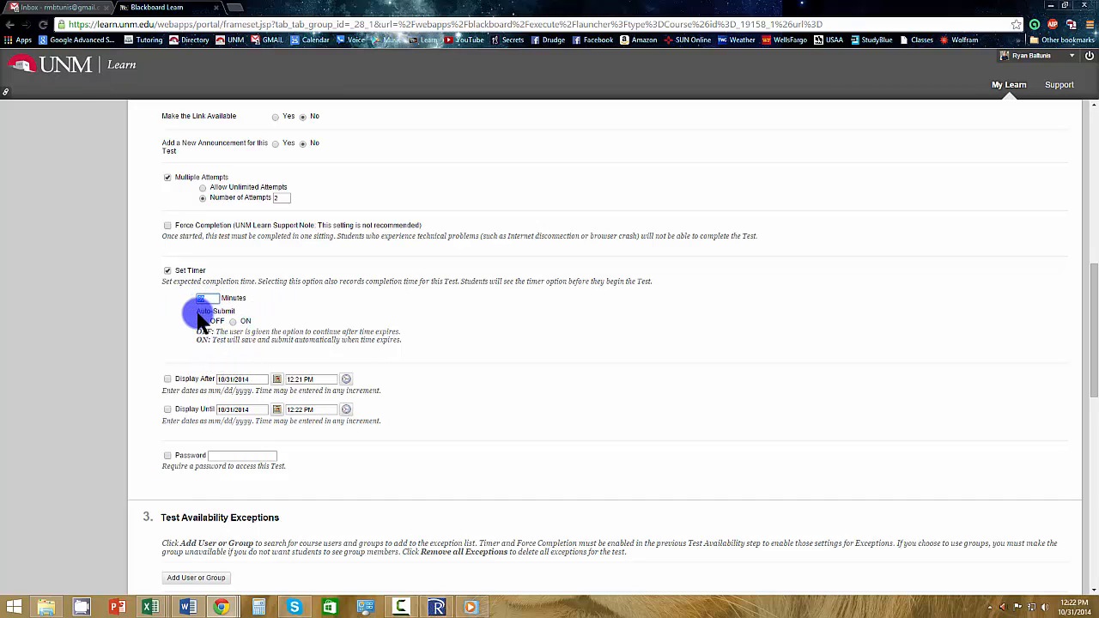
pyautogui.click(197, 312)
pyautogui.moveTo(194, 312); pyautogui.dragTo(236, 312)
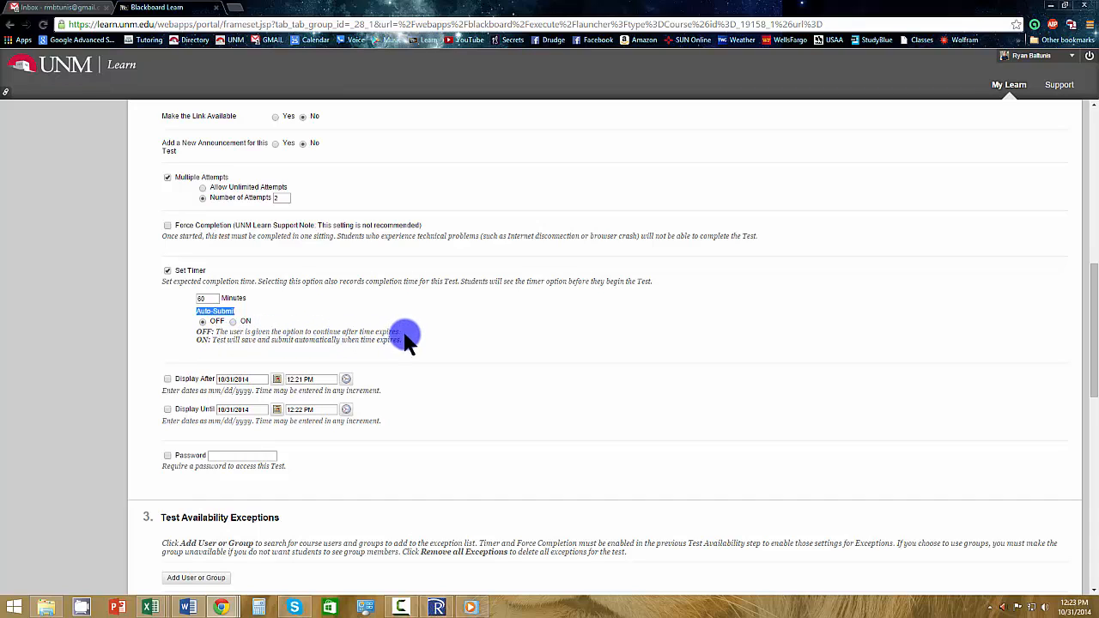
# Turn on Auto-Submit for the test timer so the test is submitted automatically when time expires.
pyautogui.moveTo(405, 337); pyautogui.dragTo(209, 341)
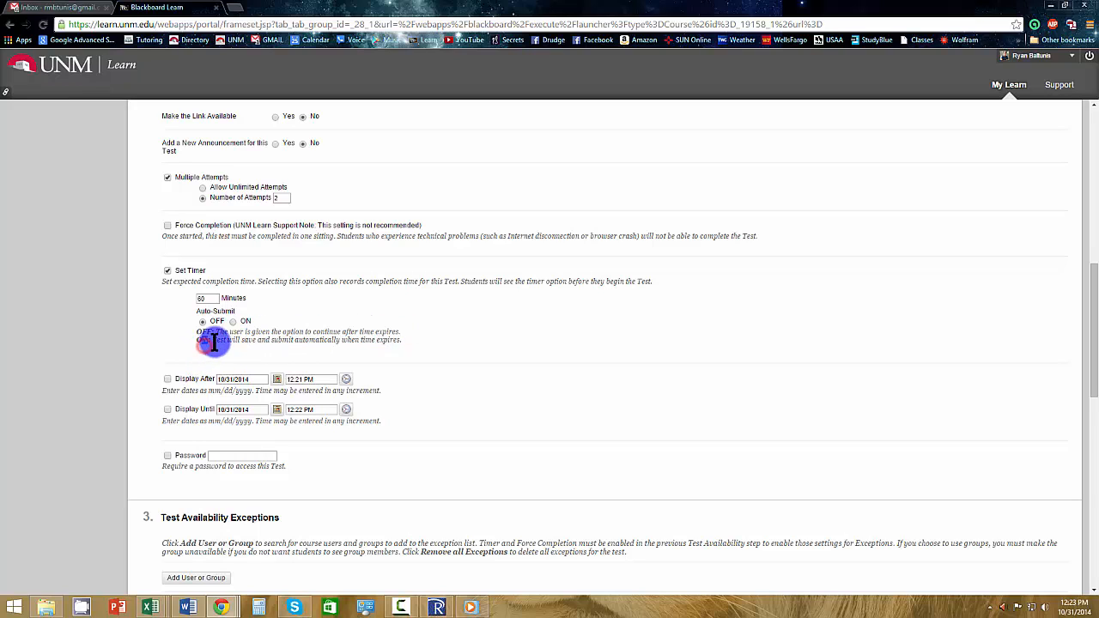
pyautogui.click(398, 348)
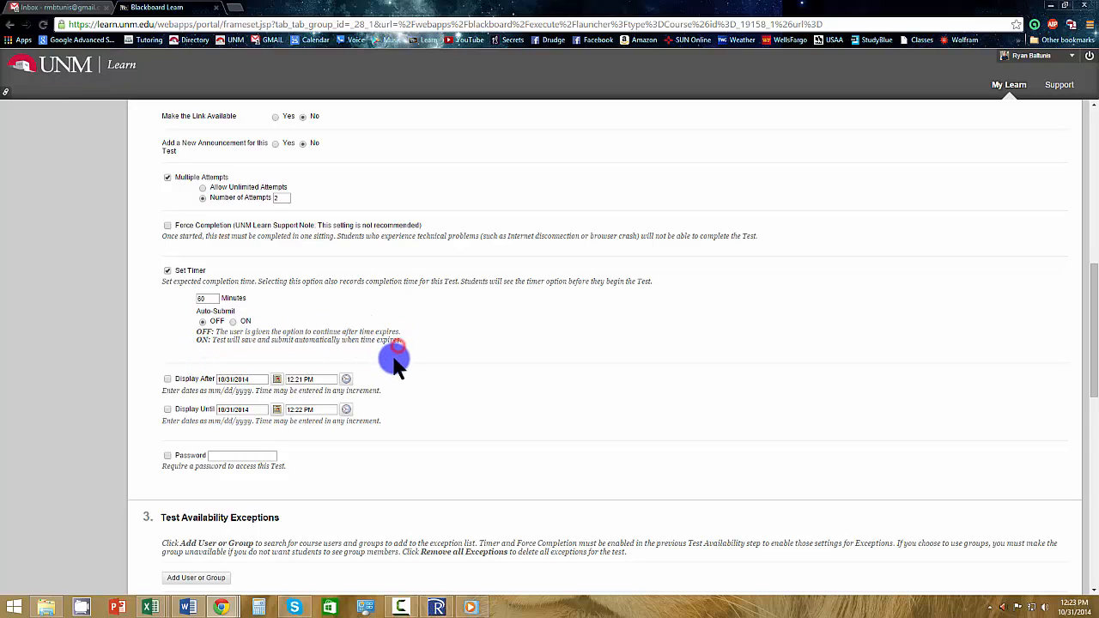
pyautogui.click(233, 321)
pyautogui.moveTo(215, 299); pyautogui.dragTo(174, 305)
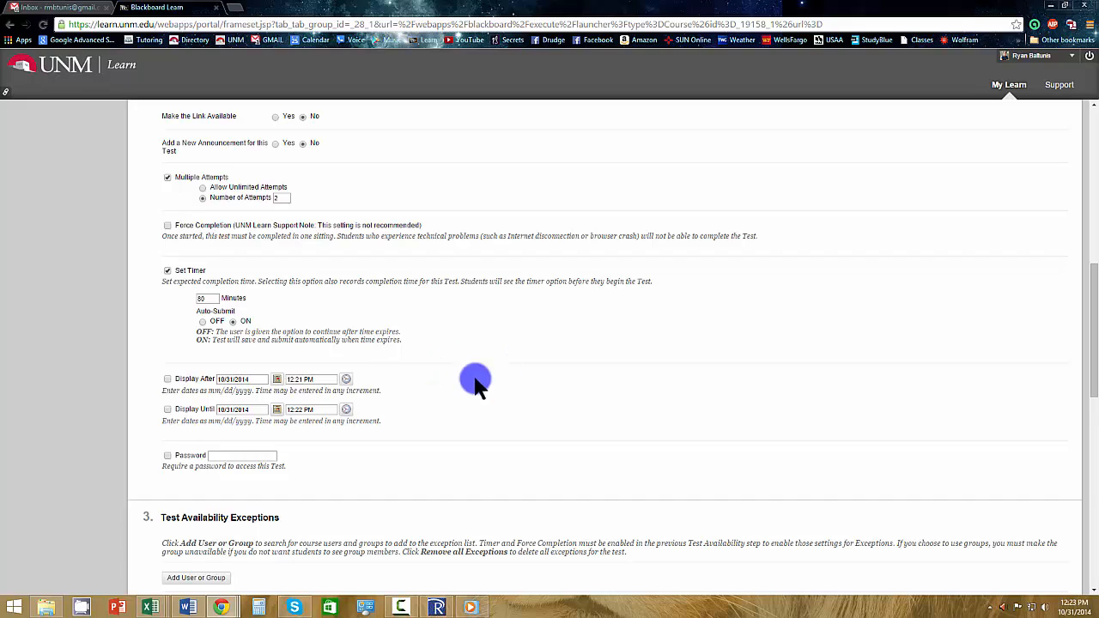
# Enable the Display After and Display Until dates for Test 3, keeping 10/31/2014 for both.
pyautogui.scroll(-1, 488, 436)
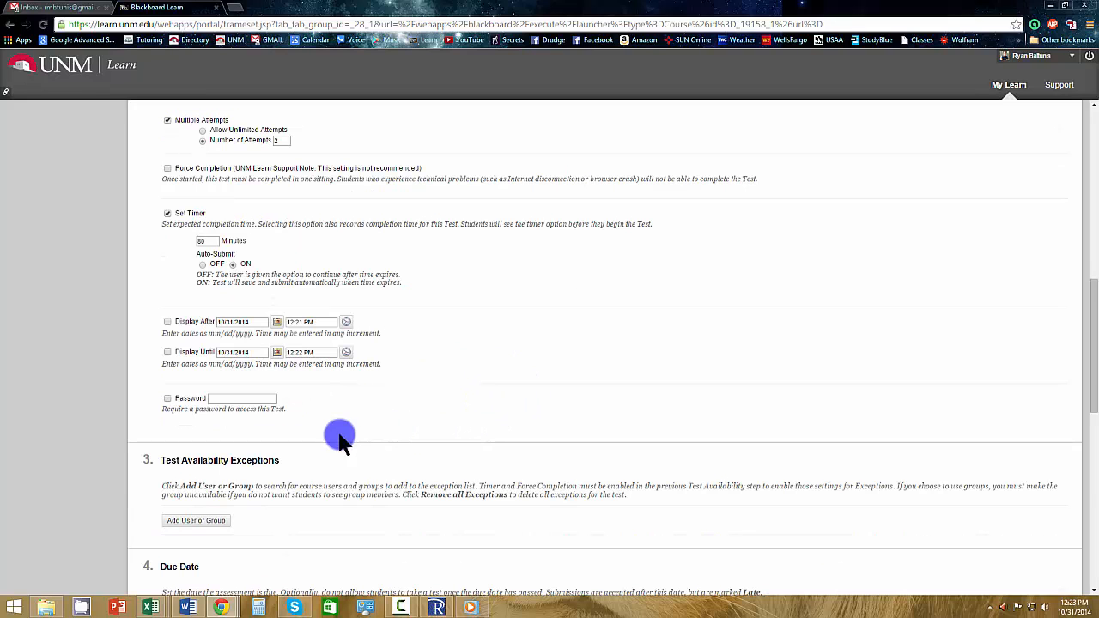
pyautogui.click(171, 322)
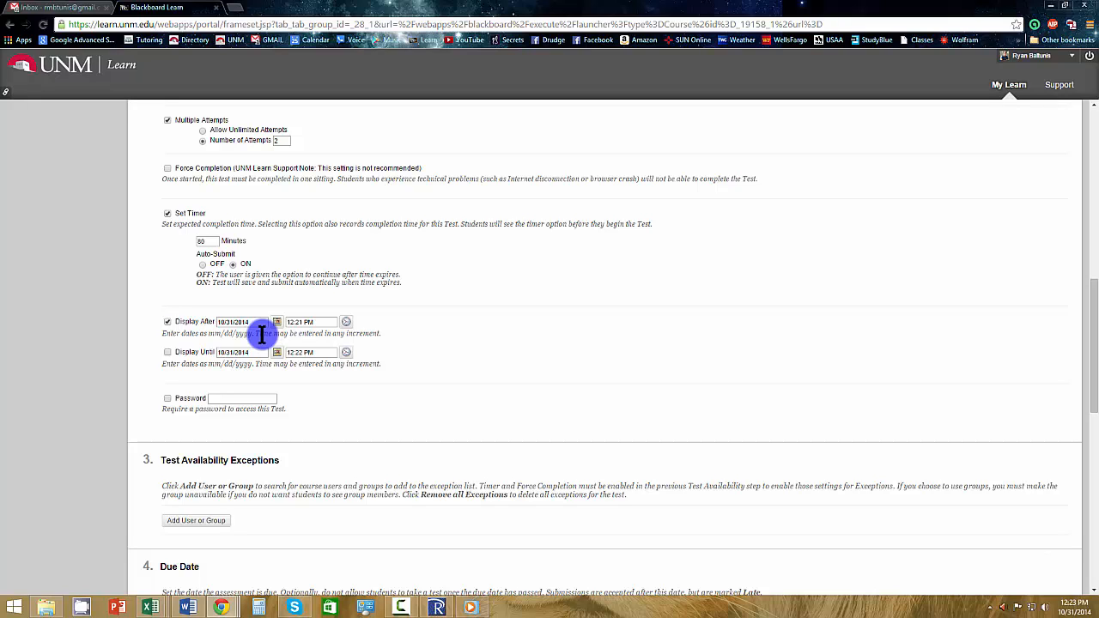
pyautogui.click(169, 352)
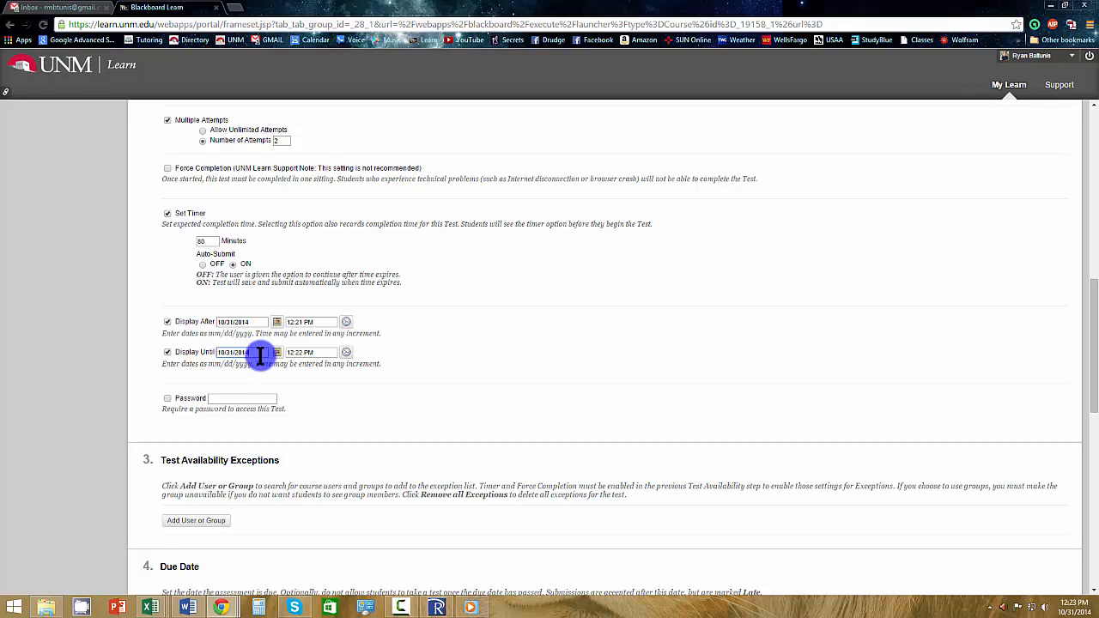
pyautogui.scroll(-1, 330, 425)
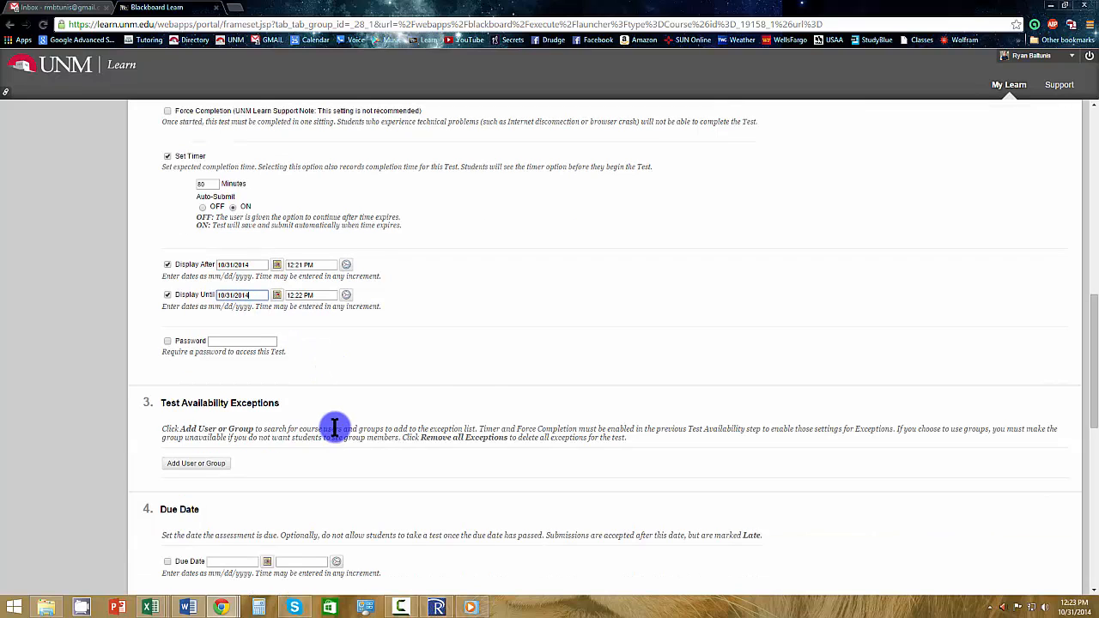
pyautogui.scroll(-1, 484, 410)
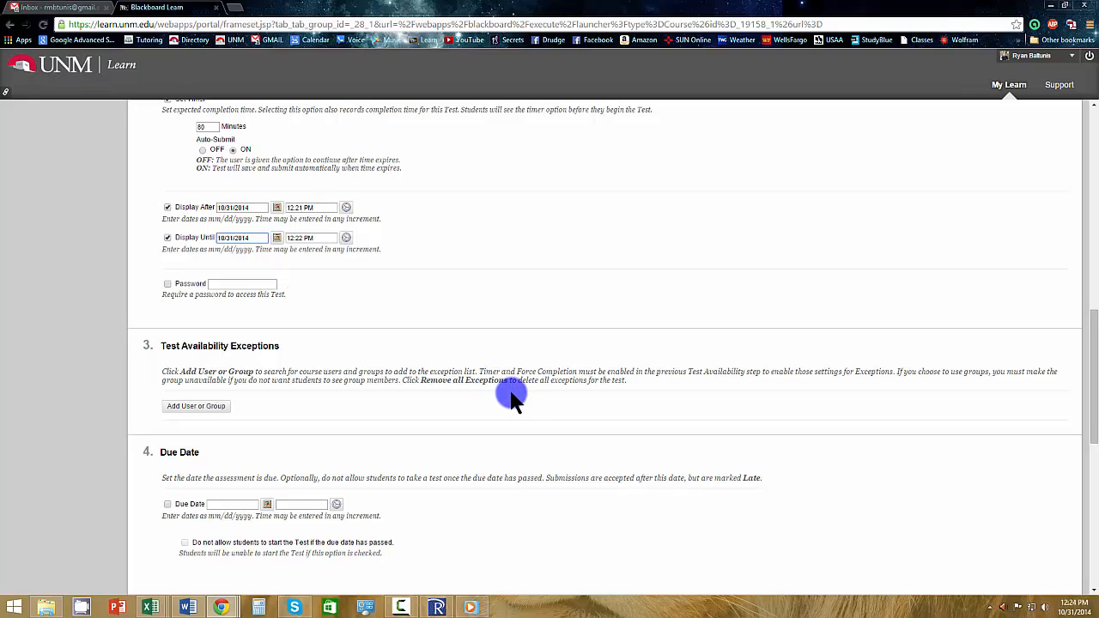
# Enable the test's due date and set it to 10/08/2015.
pyautogui.click(610, 295)
pyautogui.scroll(-2, 591, 343)
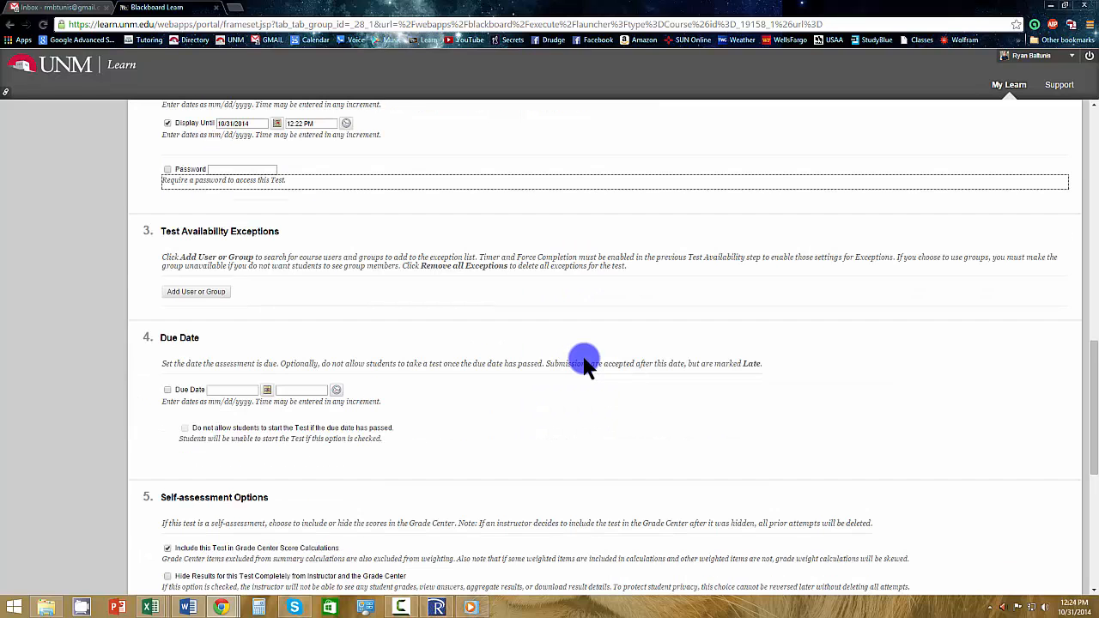
pyautogui.scroll(-1, 579, 361)
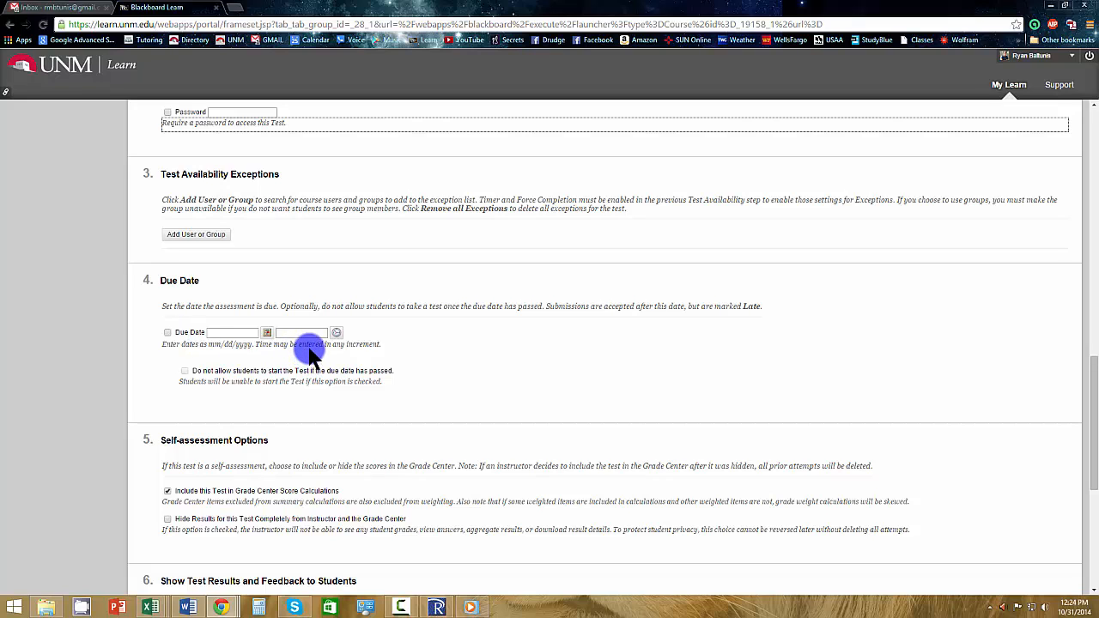
pyautogui.scroll(-1, 461, 494)
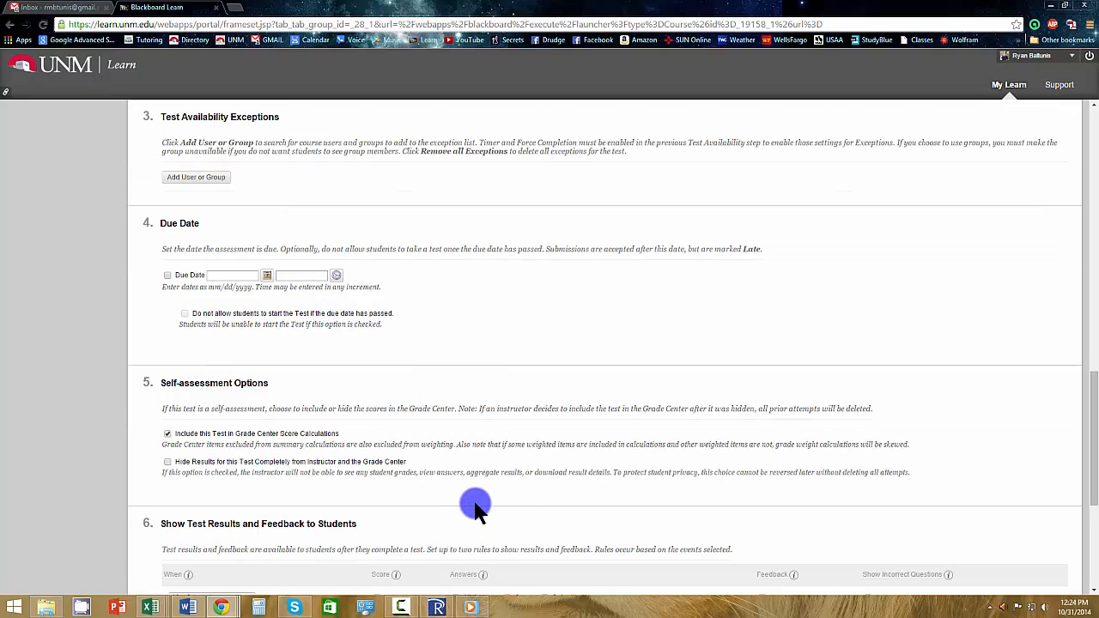
pyautogui.click(168, 275)
pyautogui.click(268, 276)
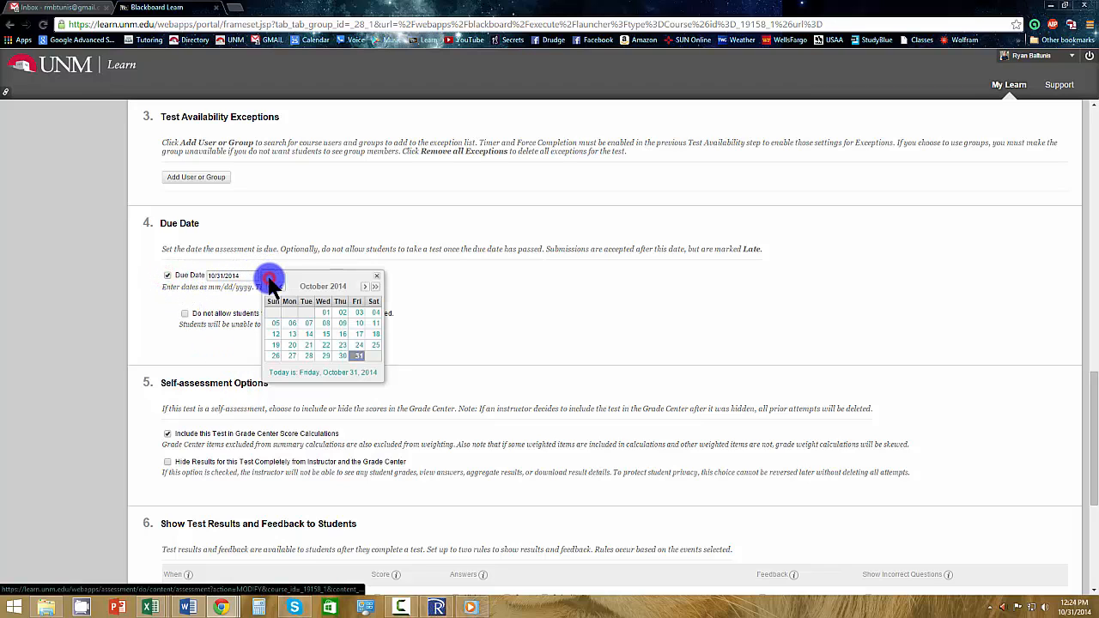
pyautogui.click(375, 286)
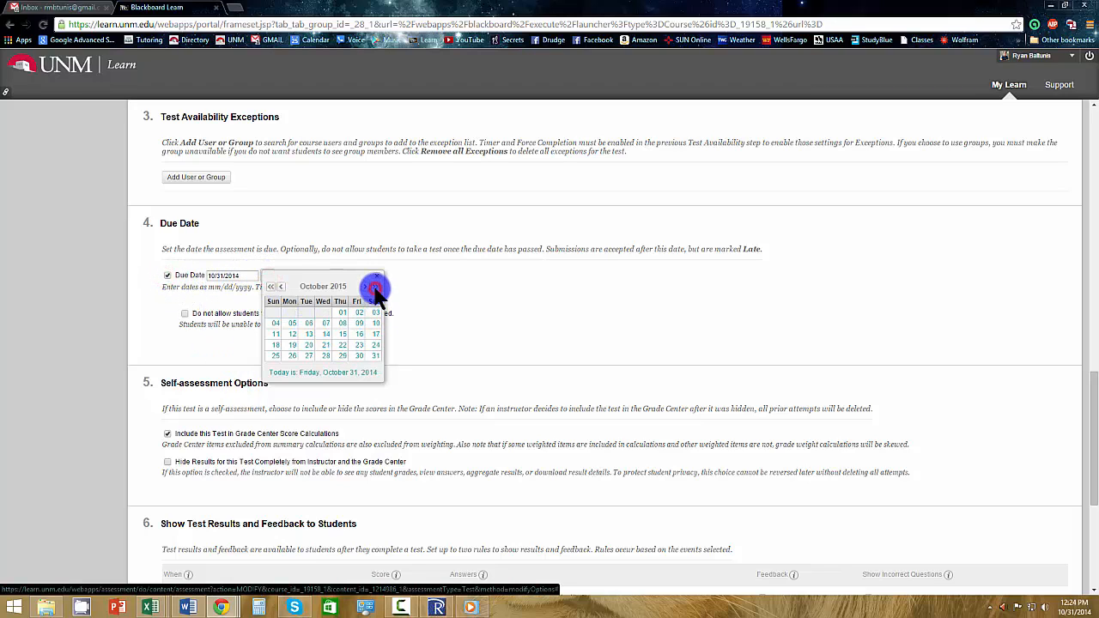
pyautogui.click(343, 324)
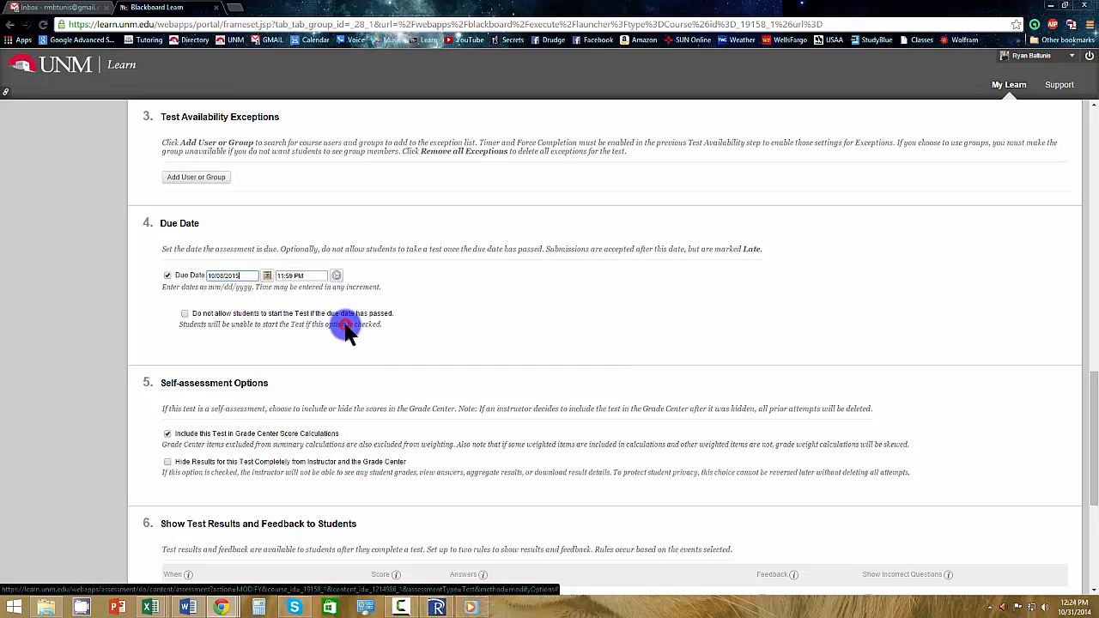
# Change the due date to 11/05/2015 and do not allow students to start the test once it has passed.
pyautogui.click(267, 275)
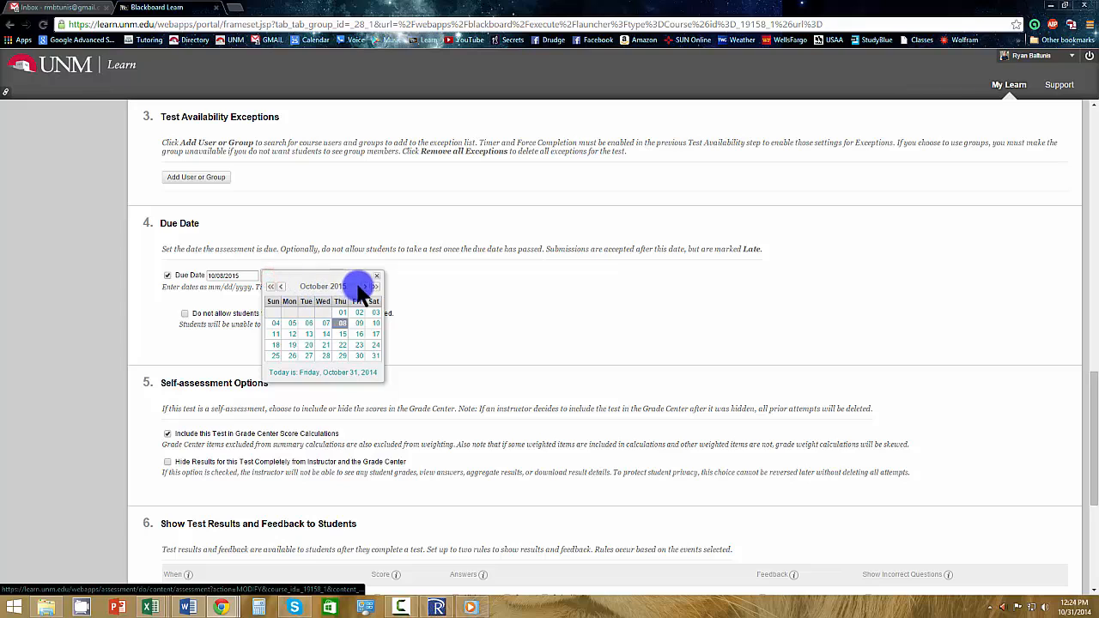
pyautogui.click(364, 287)
pyautogui.click(342, 312)
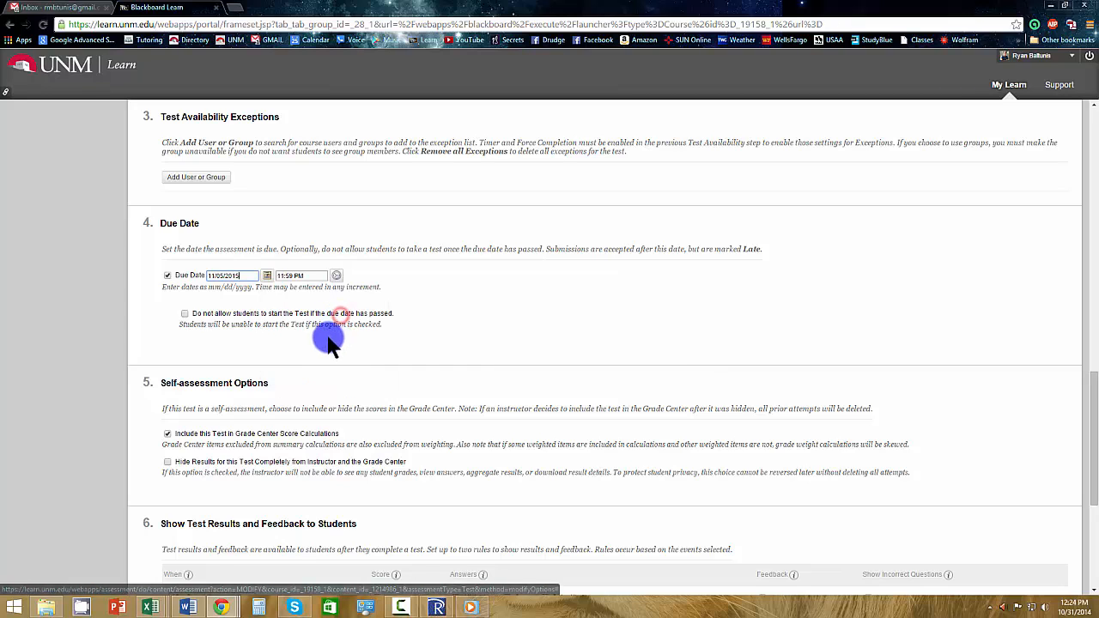
pyautogui.click(311, 275)
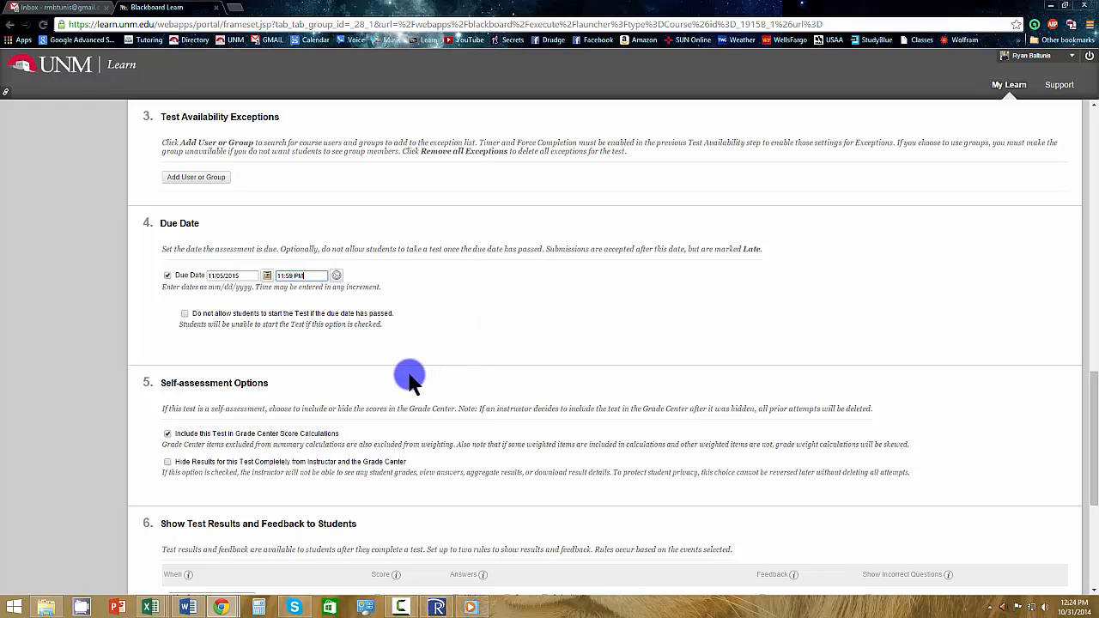
pyautogui.click(184, 313)
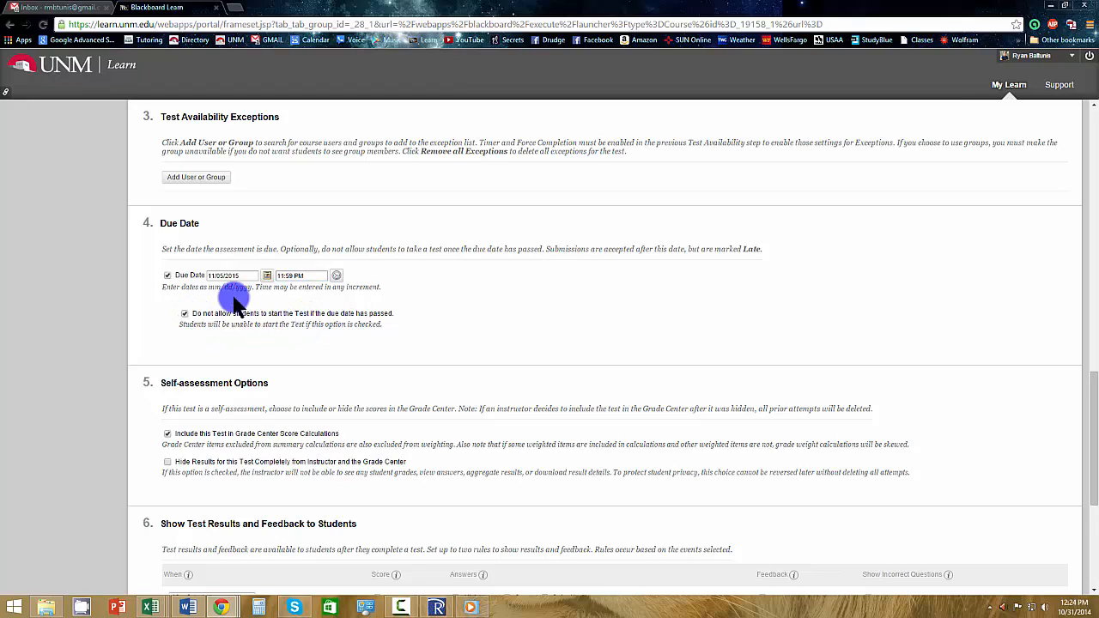
# Examine the timing options for showing test results and enable feedback for students in the After Submission rule.
pyautogui.scroll(-1, 287, 378)
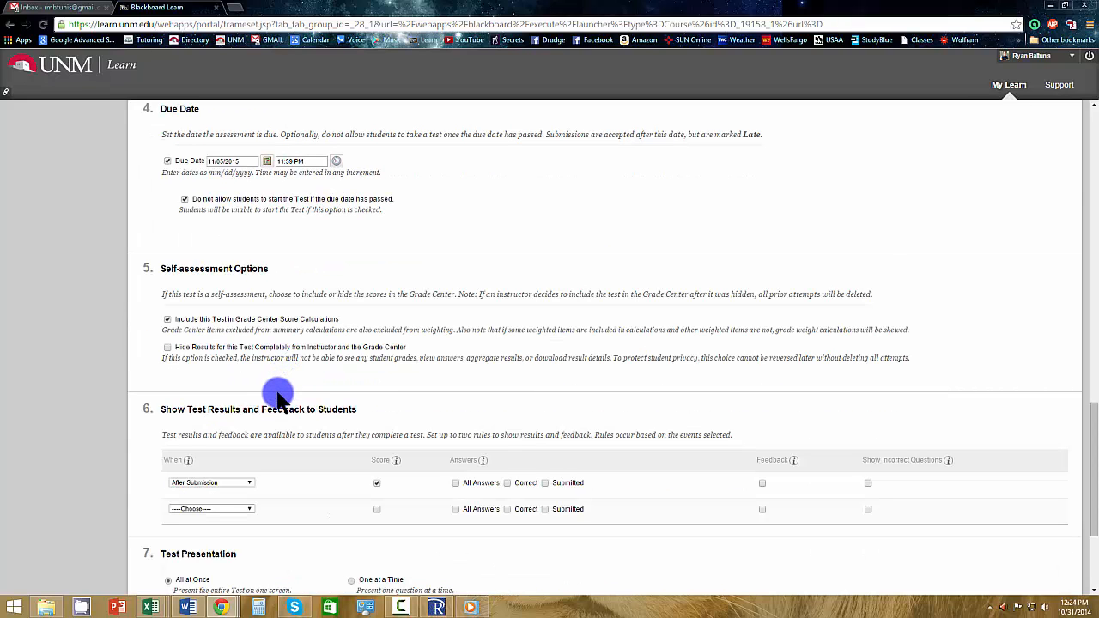
pyautogui.scroll(-2, 277, 395)
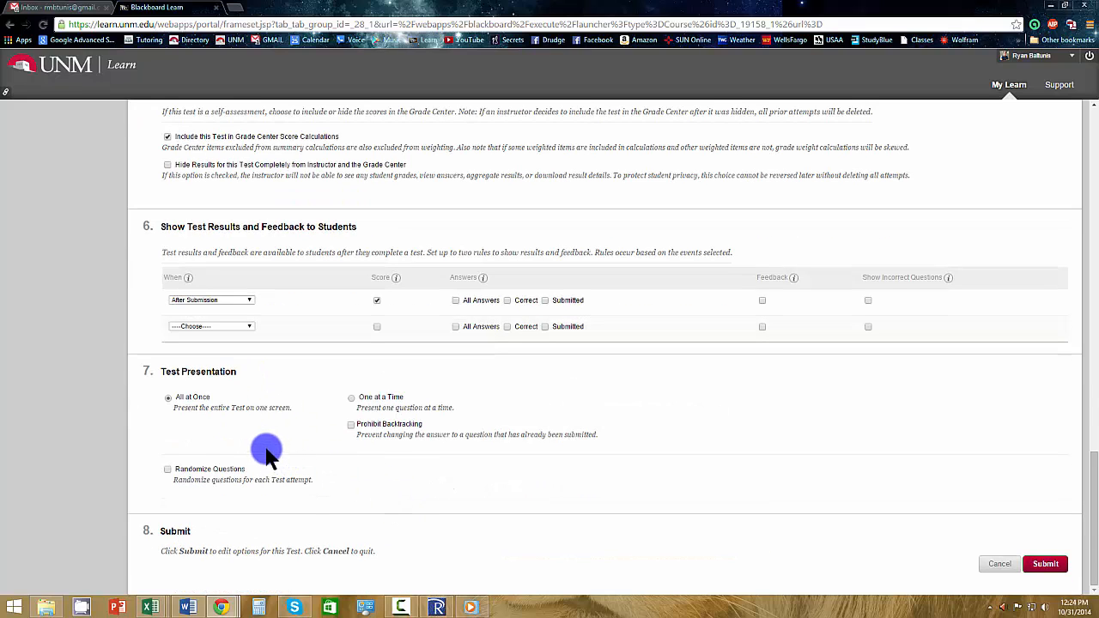
pyautogui.scroll(1, 249, 431)
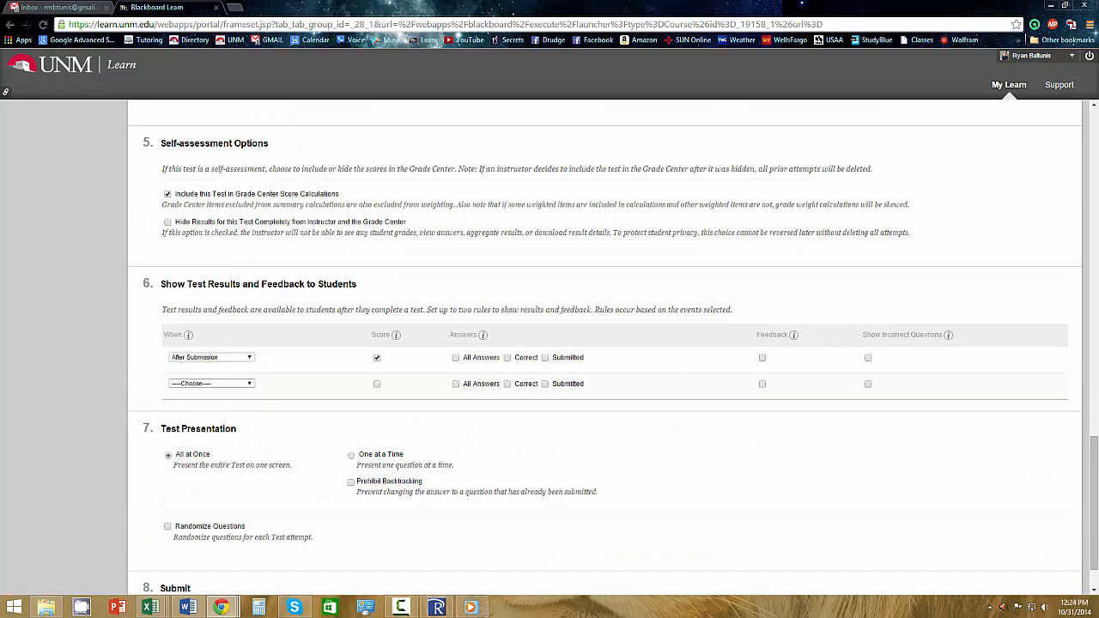
pyautogui.click(378, 357)
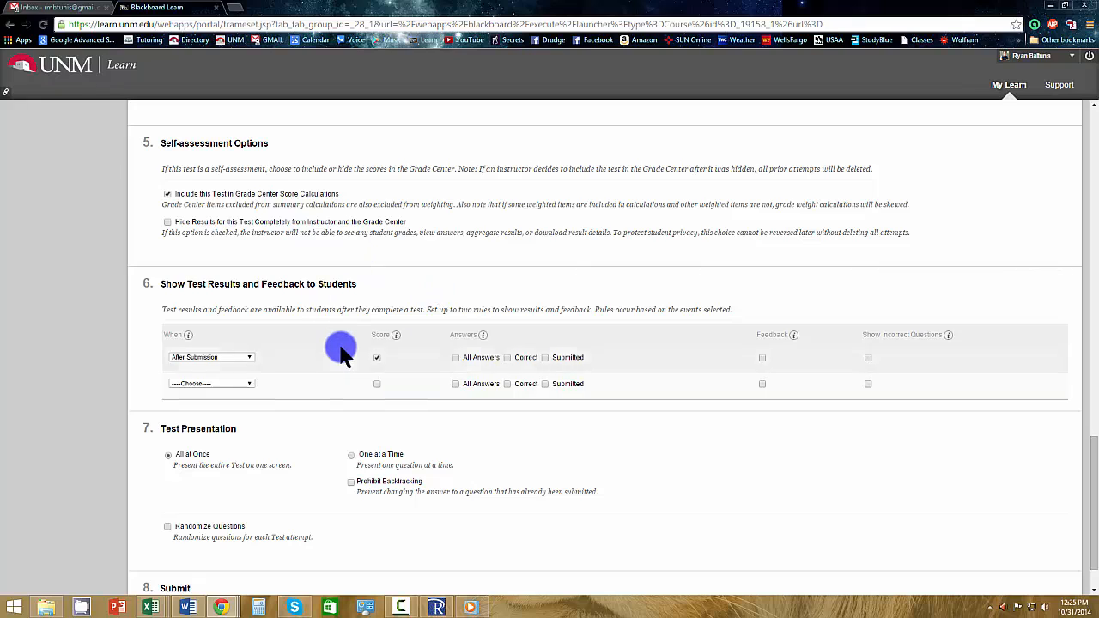
pyautogui.click(235, 358)
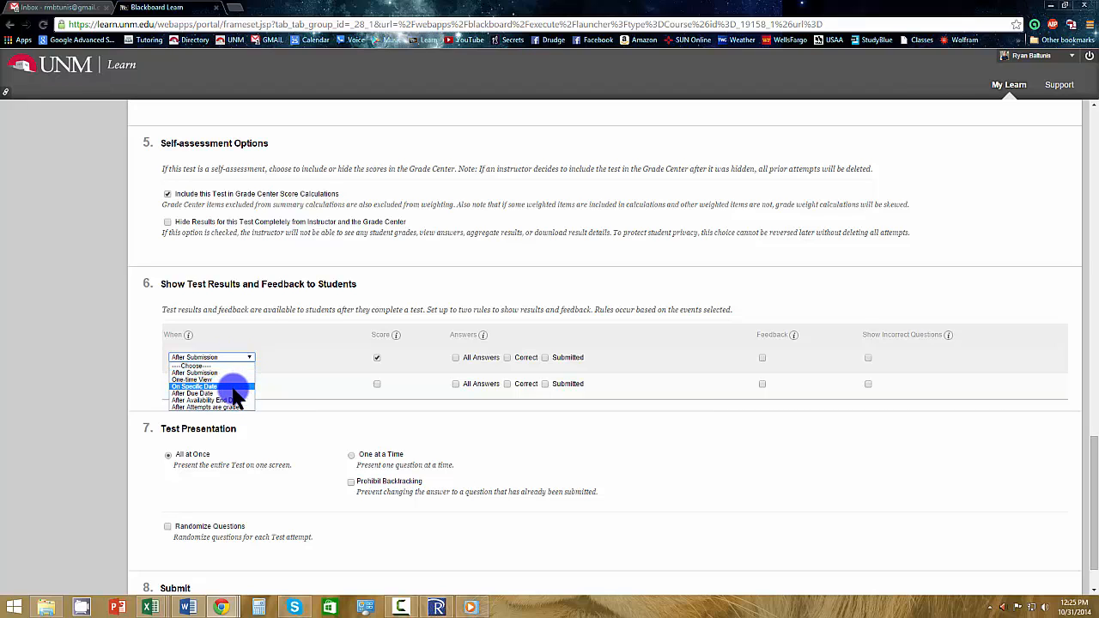
pyautogui.click(454, 457)
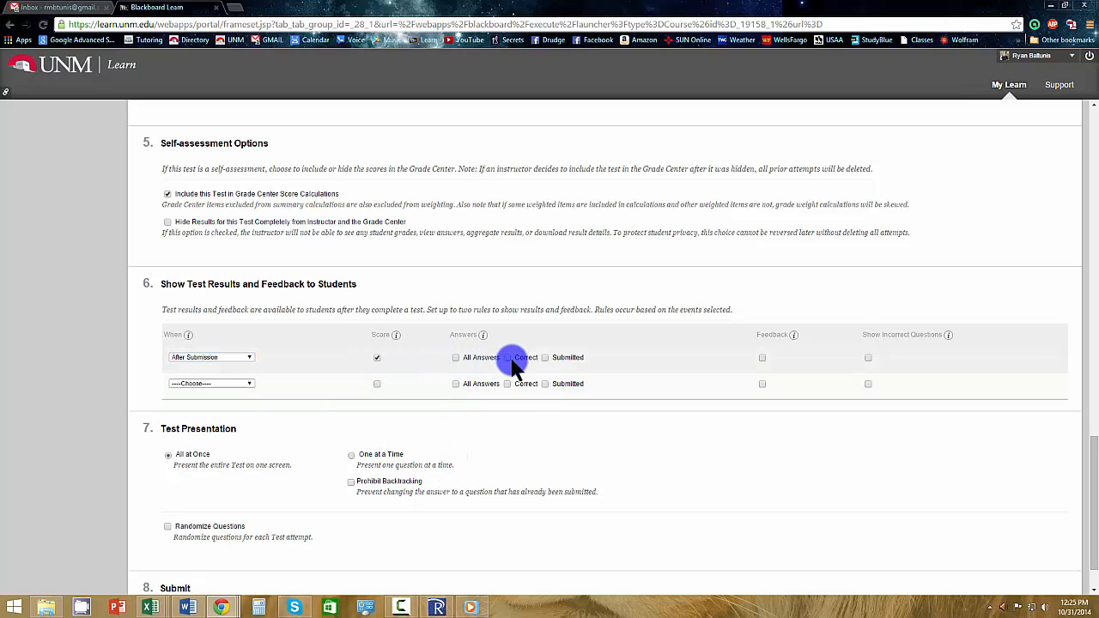
pyautogui.doubleClick(566, 359)
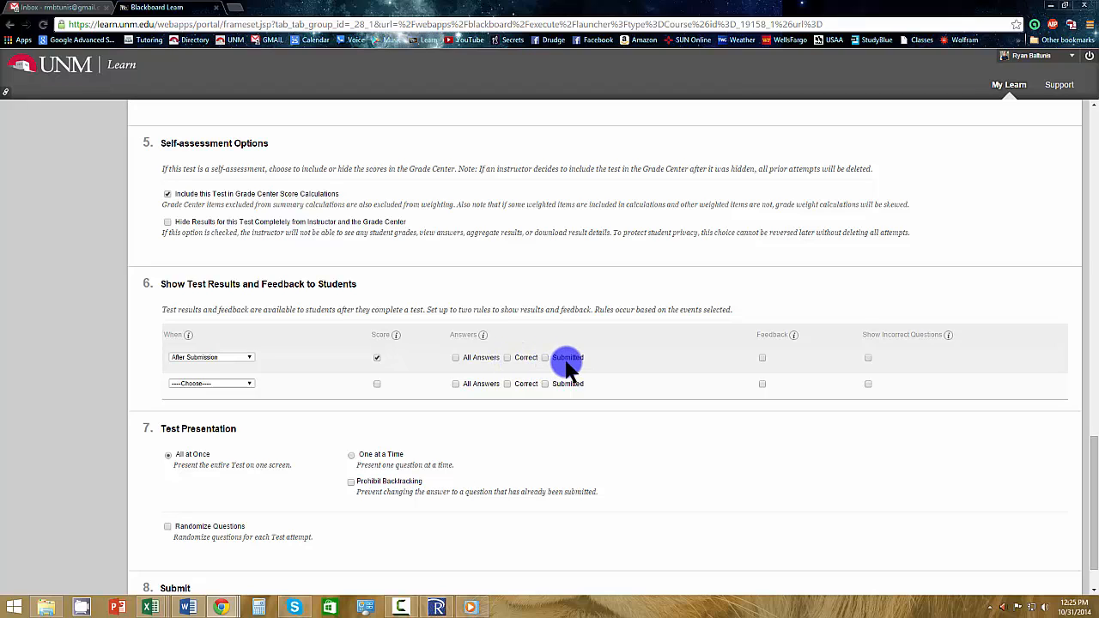
pyautogui.click(762, 358)
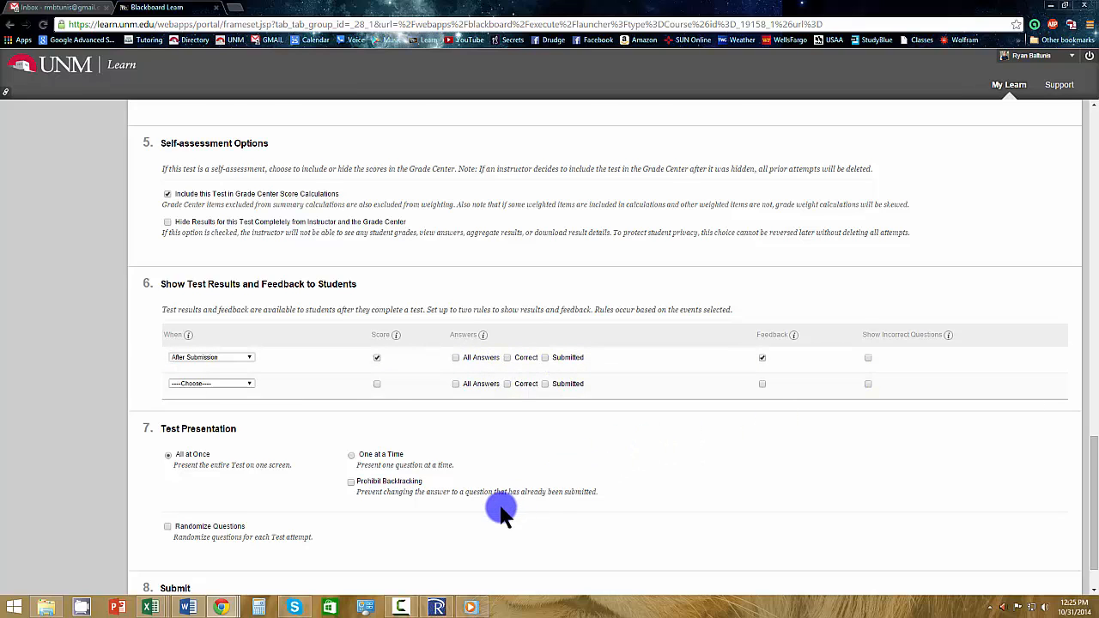
# Randomize the questions for each test attempt and submit the test options.
pyautogui.scroll(-1, 501, 512)
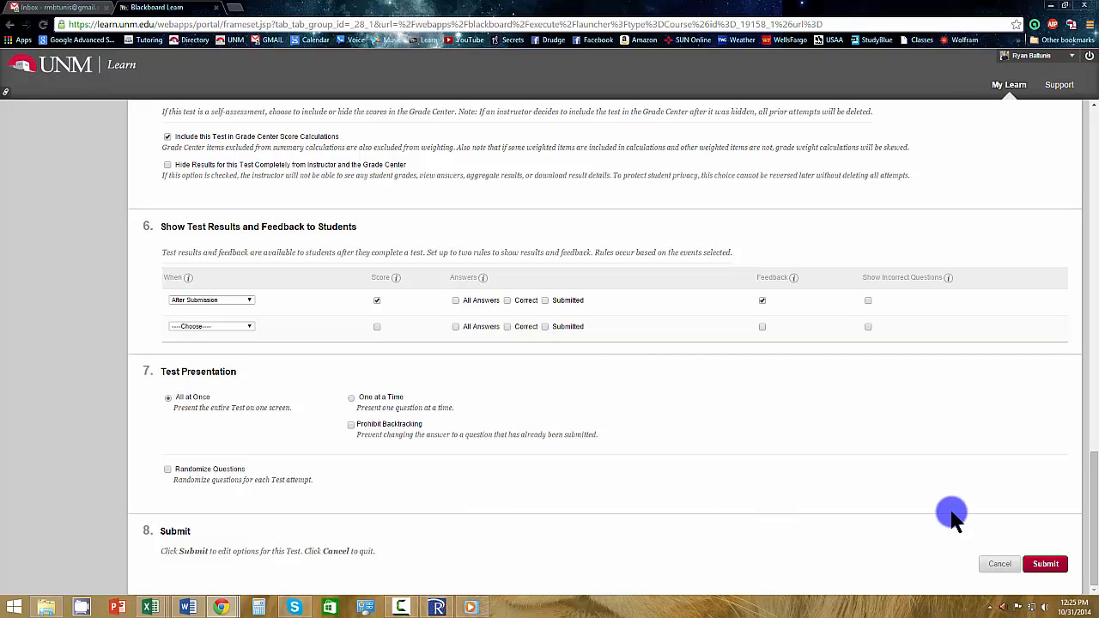
pyautogui.click(168, 469)
pyautogui.click(1042, 565)
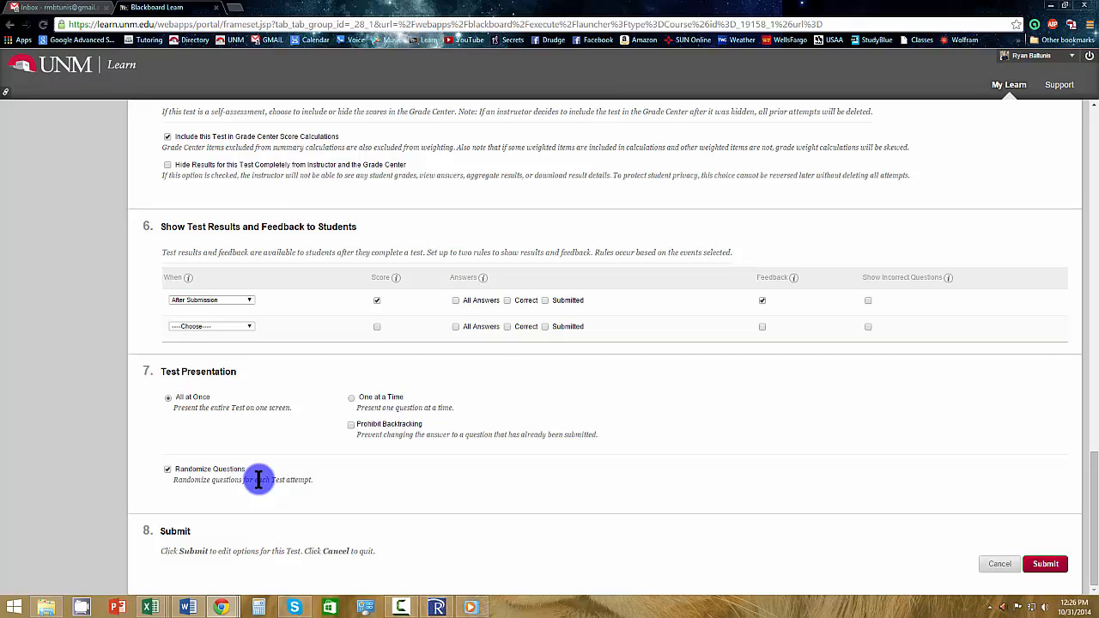
pyautogui.click(1048, 569)
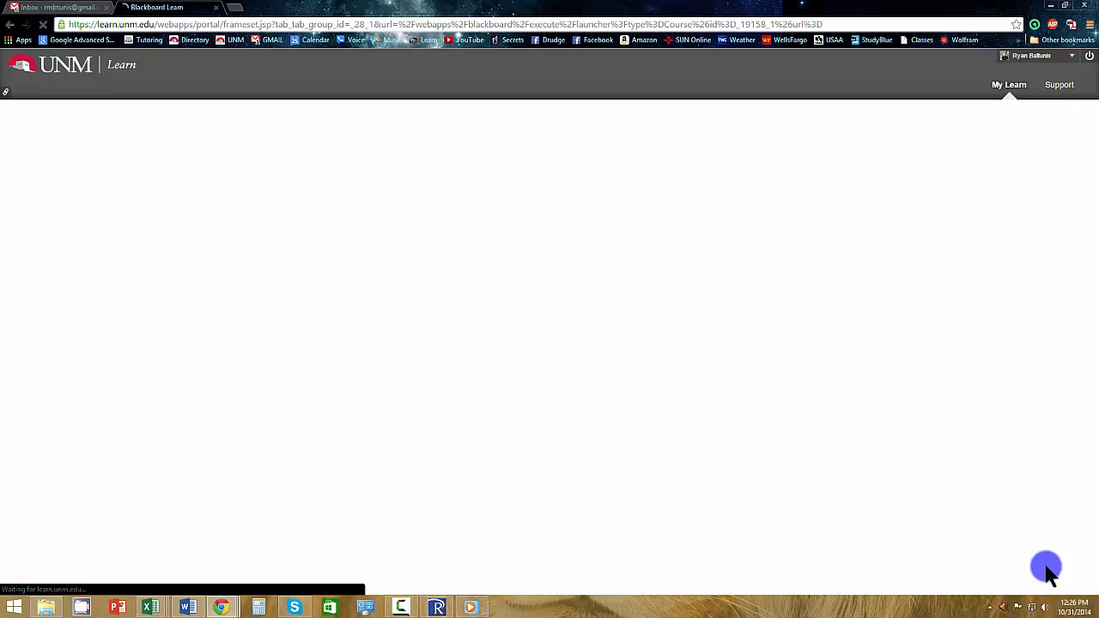